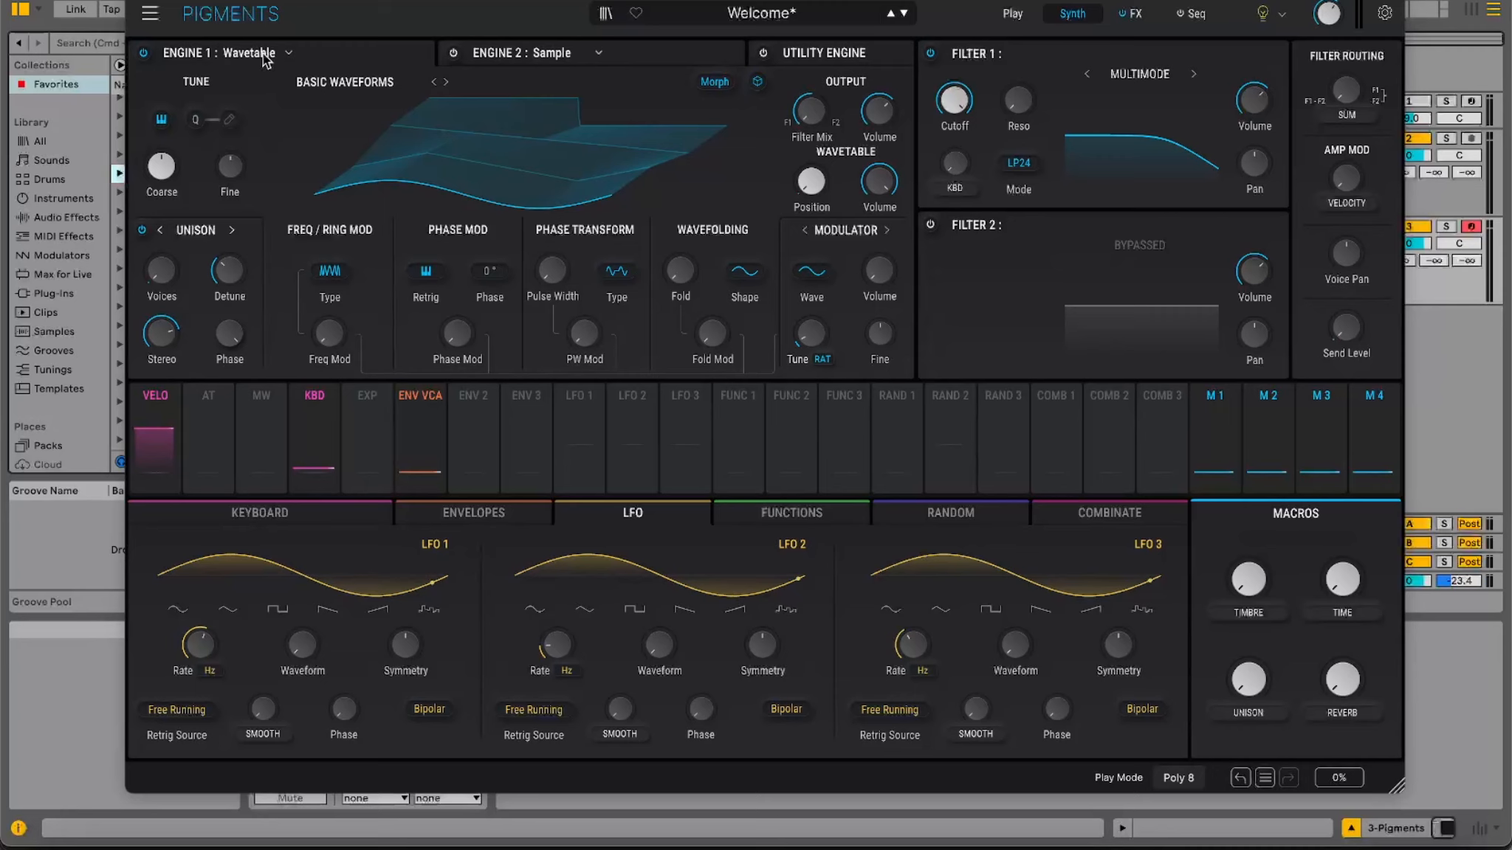
Load the Mini Waveforms wavetable from the Synthesizers category into Engine 1 and set its wavetable position to 0.200.
{"action": "left_click", "coordinate": [353, 82]}
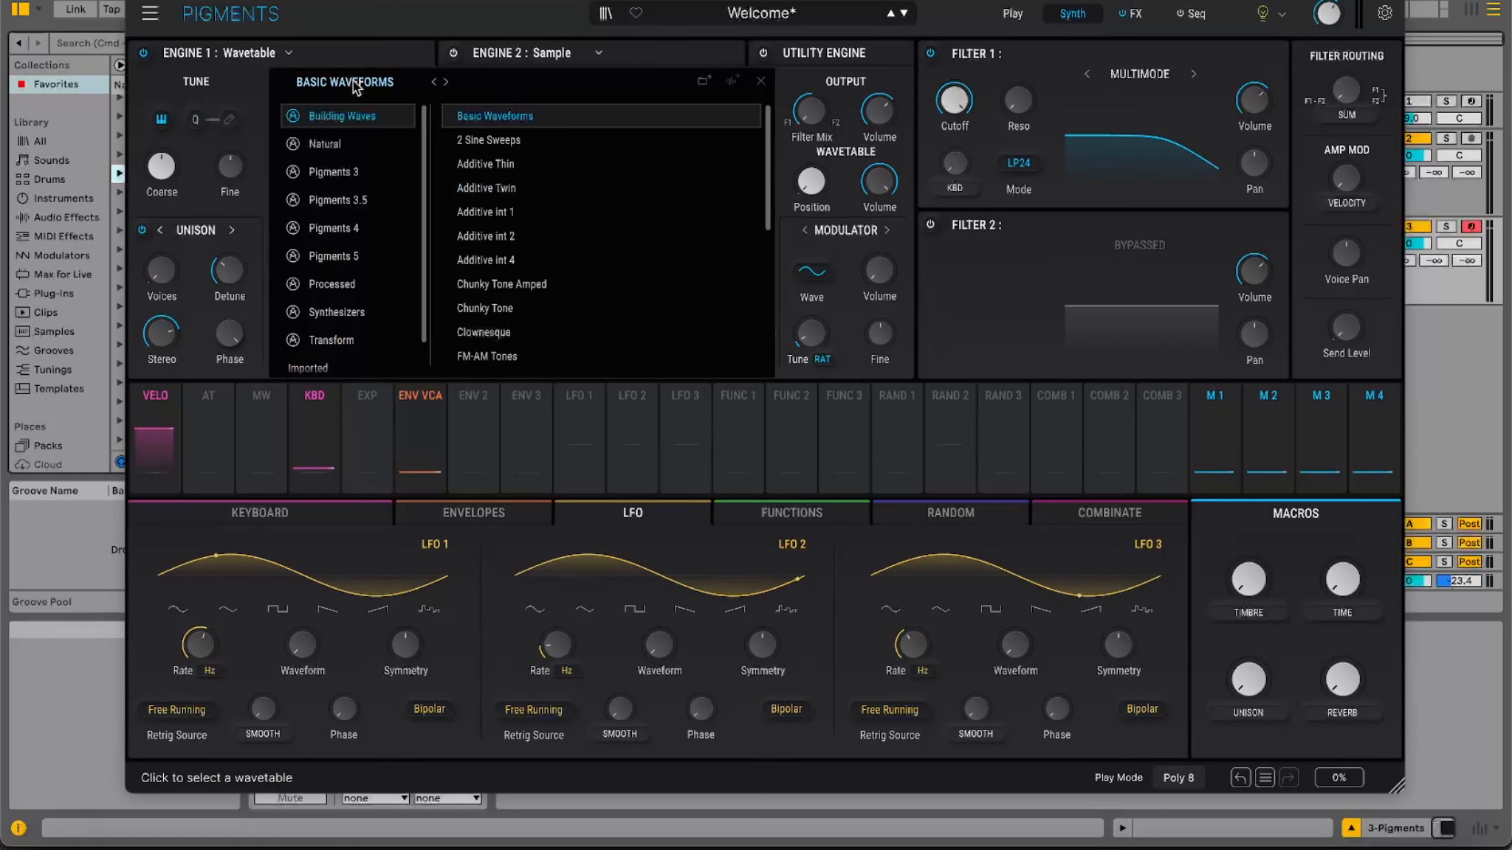
{"action": "left_click", "coordinate": [341, 314]}
{"action": "scroll", "coordinate": [567, 271], "scroll_direction": "down", "scroll_amount": 3}
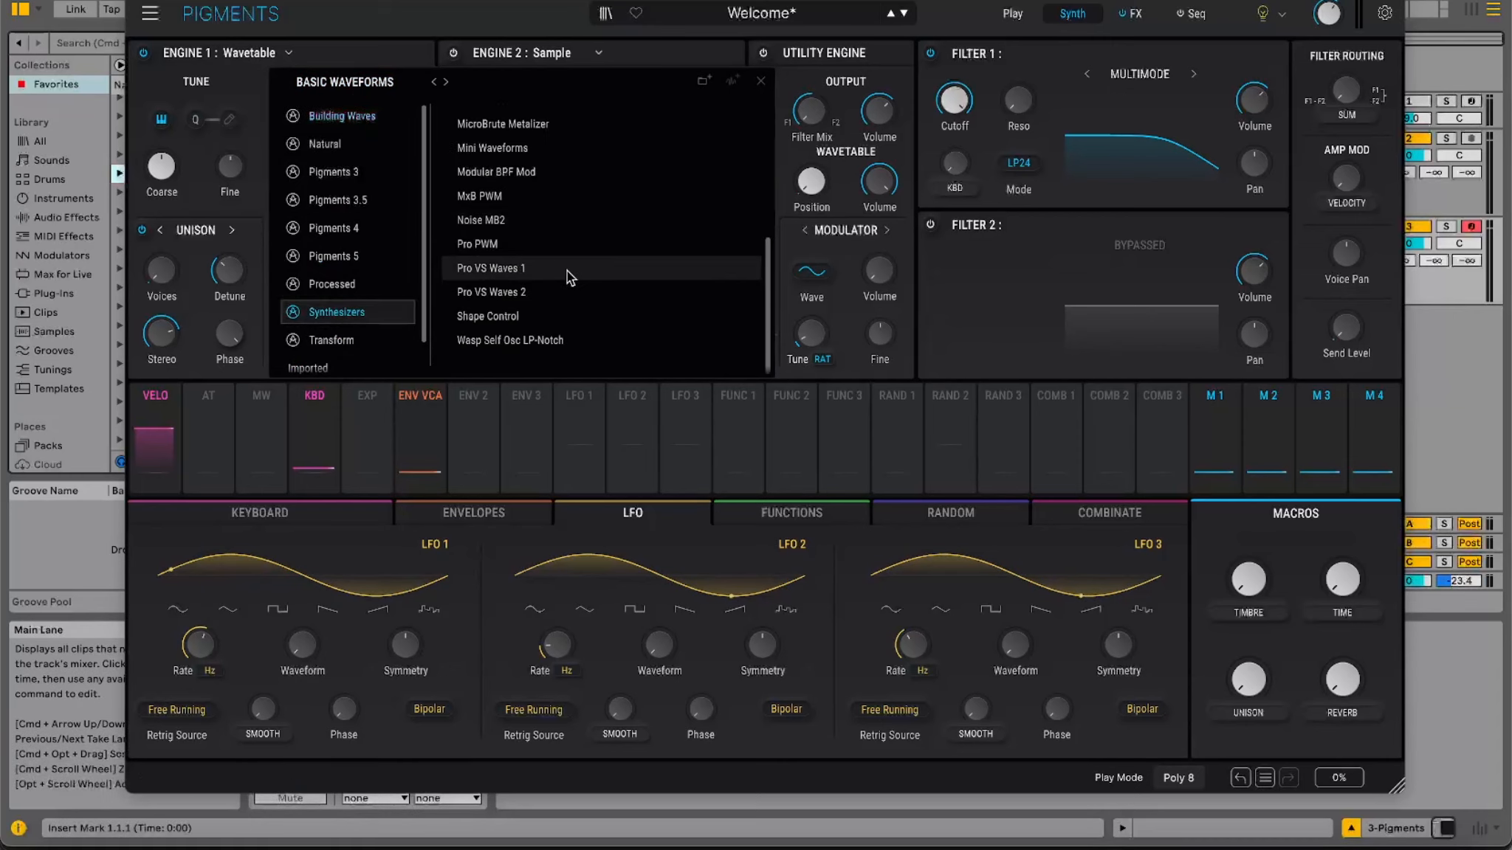
{"action": "double_click", "coordinate": [501, 145]}
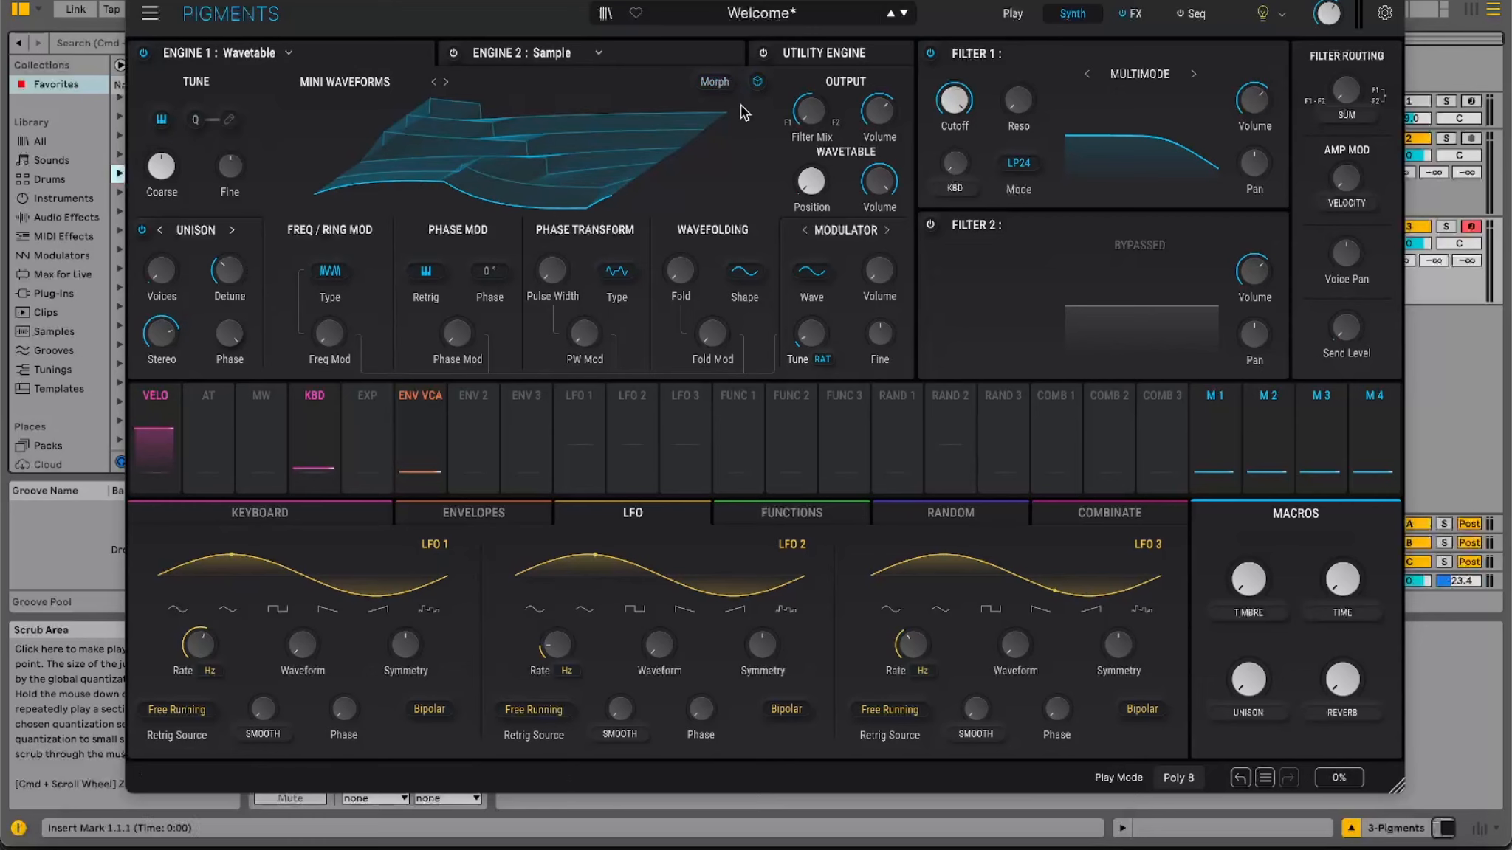
{"action": "mouse_move", "coordinate": [834, 169]}
{"action": "scroll", "coordinate": [834, 168], "scroll_direction": "up", "scroll_amount": 4}
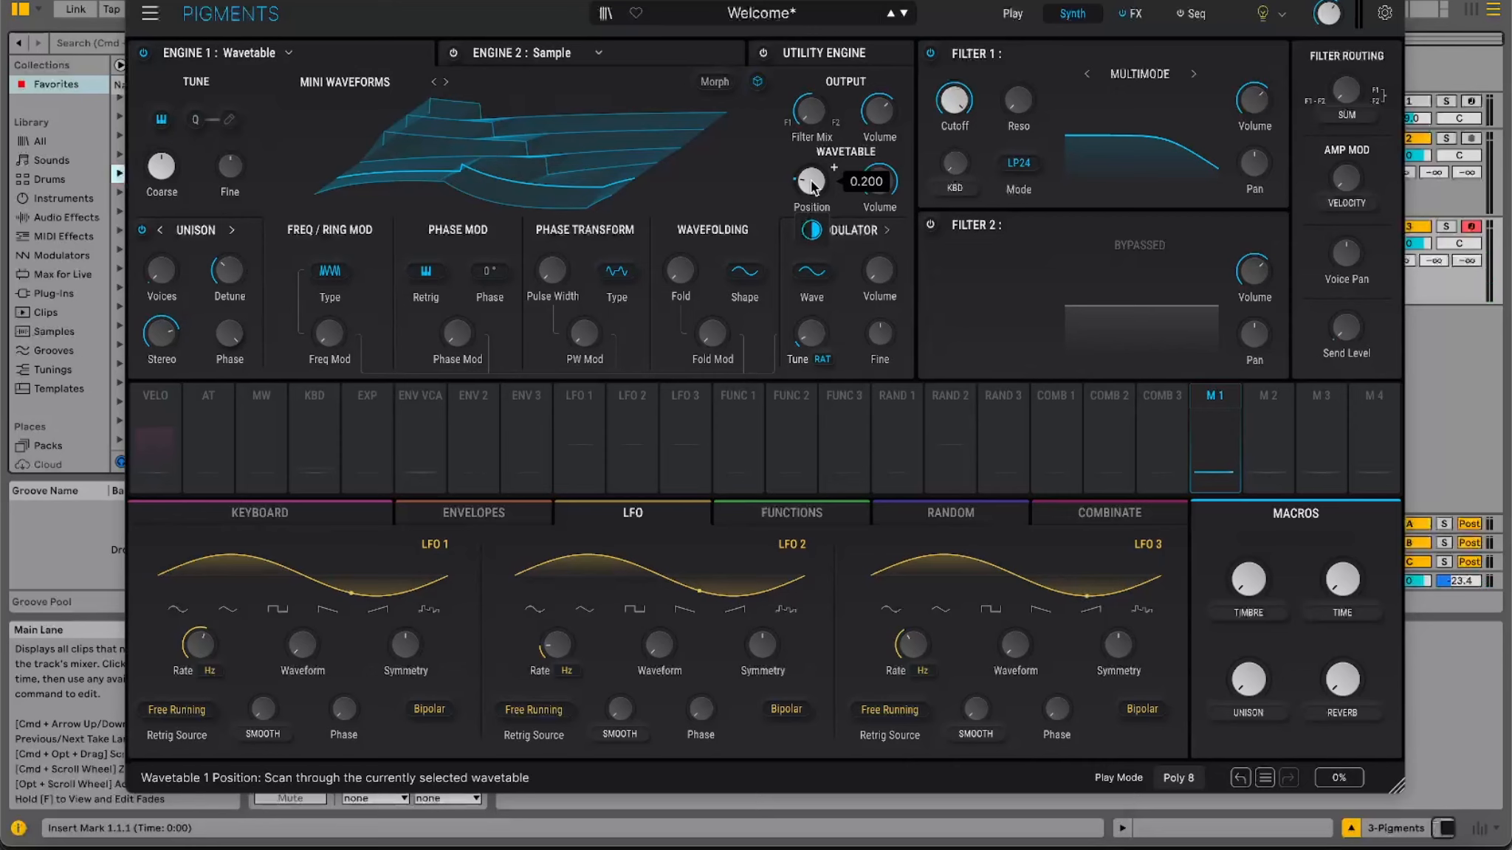
Switch Engine 2 to Wavetable using Mini Waveforms from the Synthesizers category, and raise its wavetable position slightly.
{"action": "left_click", "coordinate": [547, 52]}
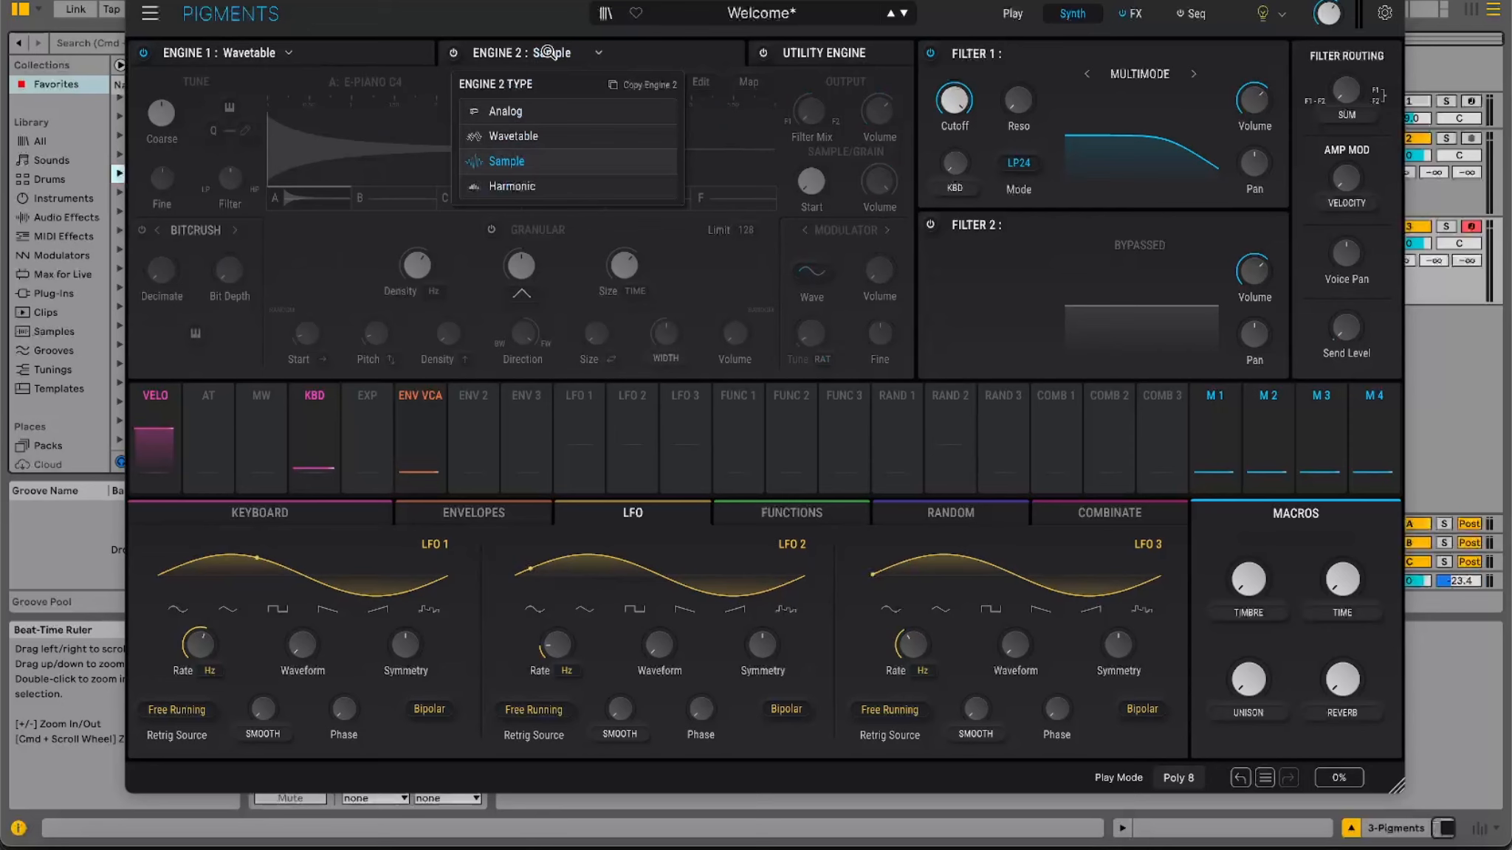
{"action": "left_click", "coordinate": [524, 135]}
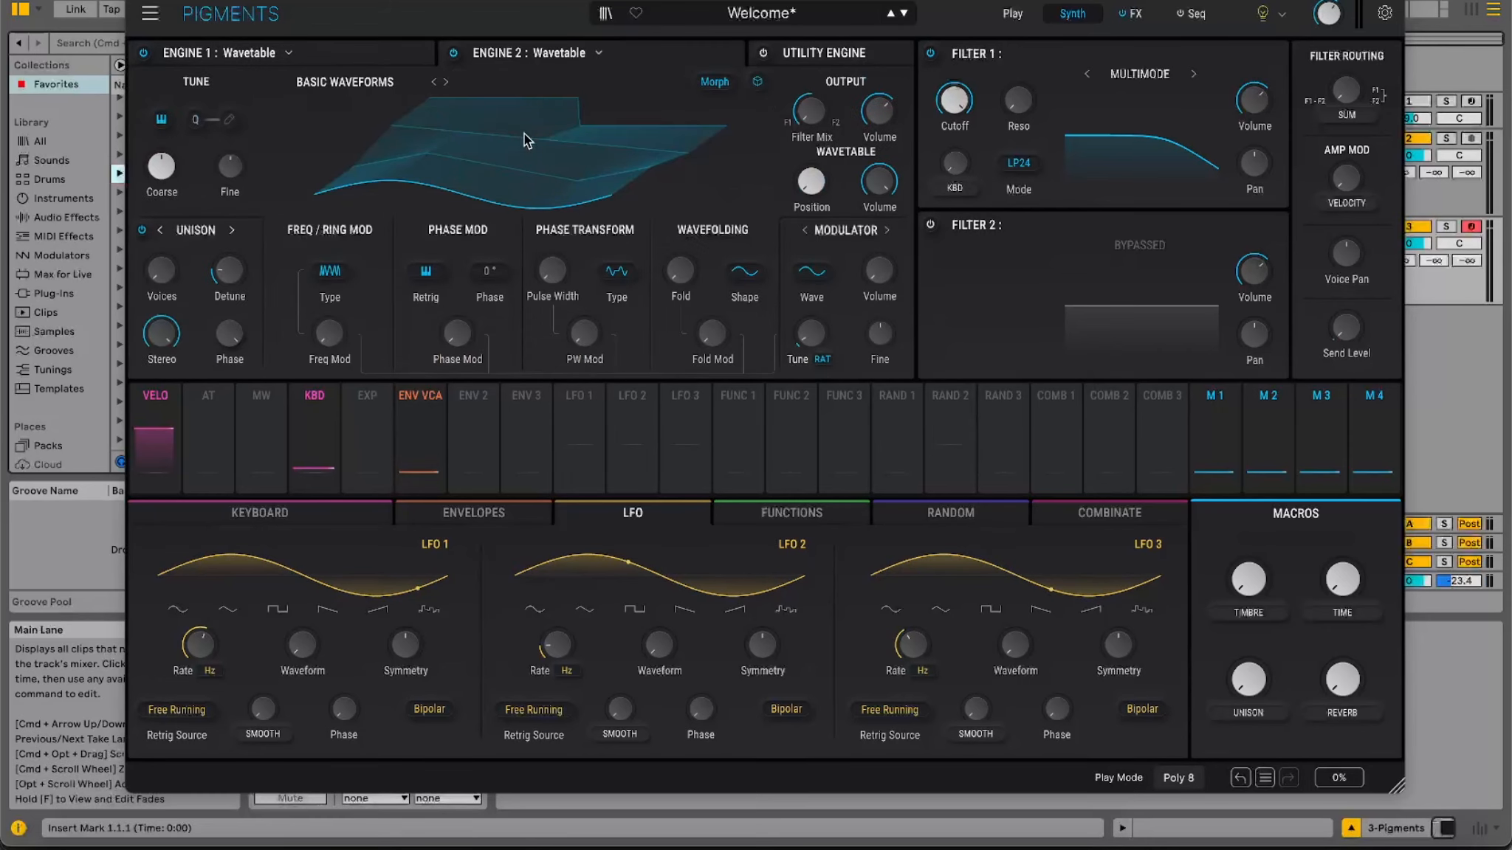
{"action": "left_click", "coordinate": [351, 83]}
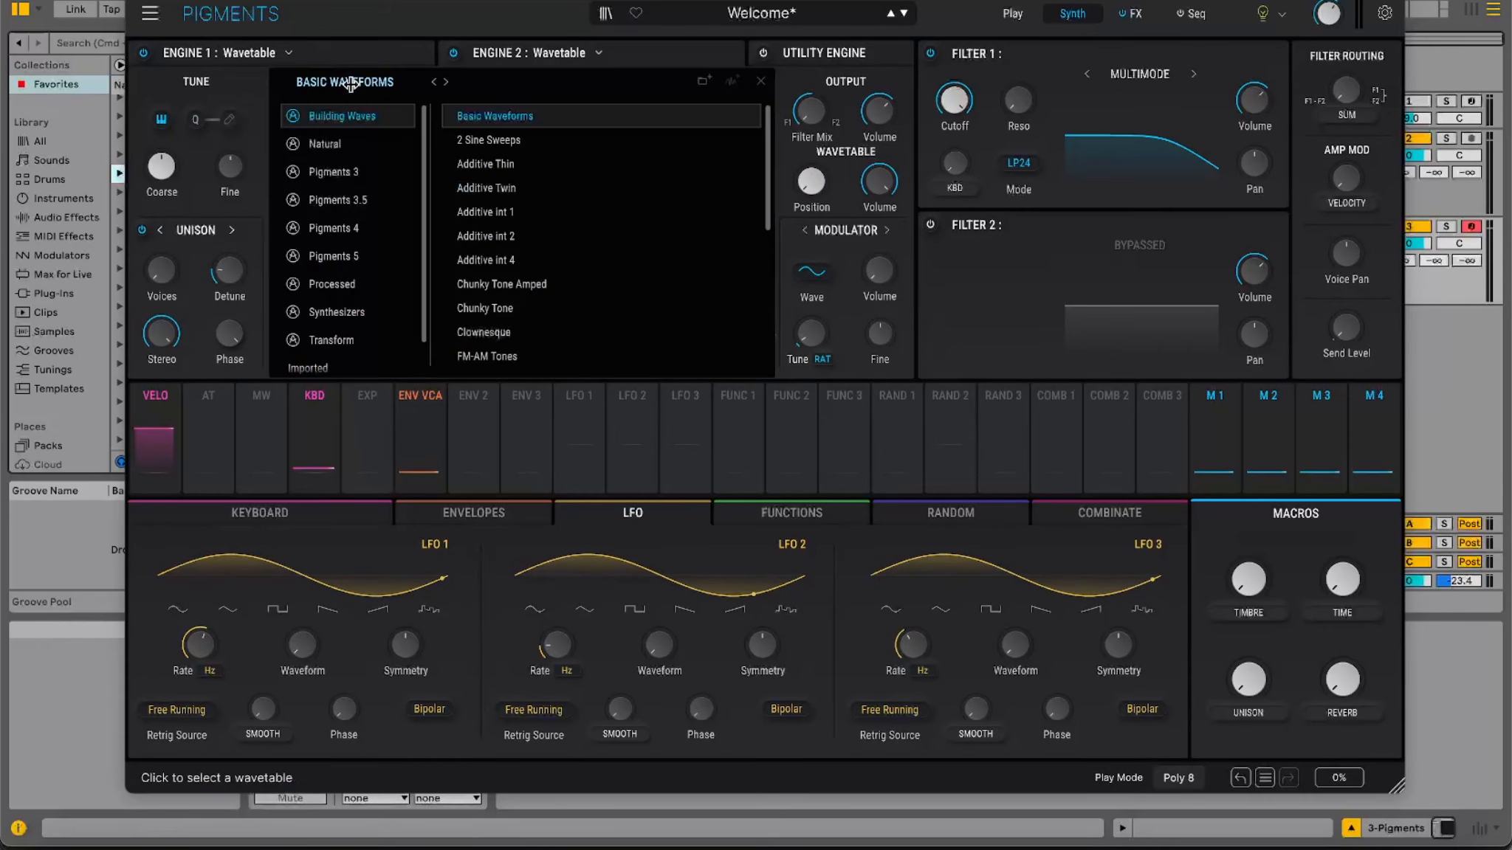
{"action": "left_click", "coordinate": [341, 314]}
{"action": "scroll", "coordinate": [618, 315], "scroll_direction": "down", "scroll_amount": 4}
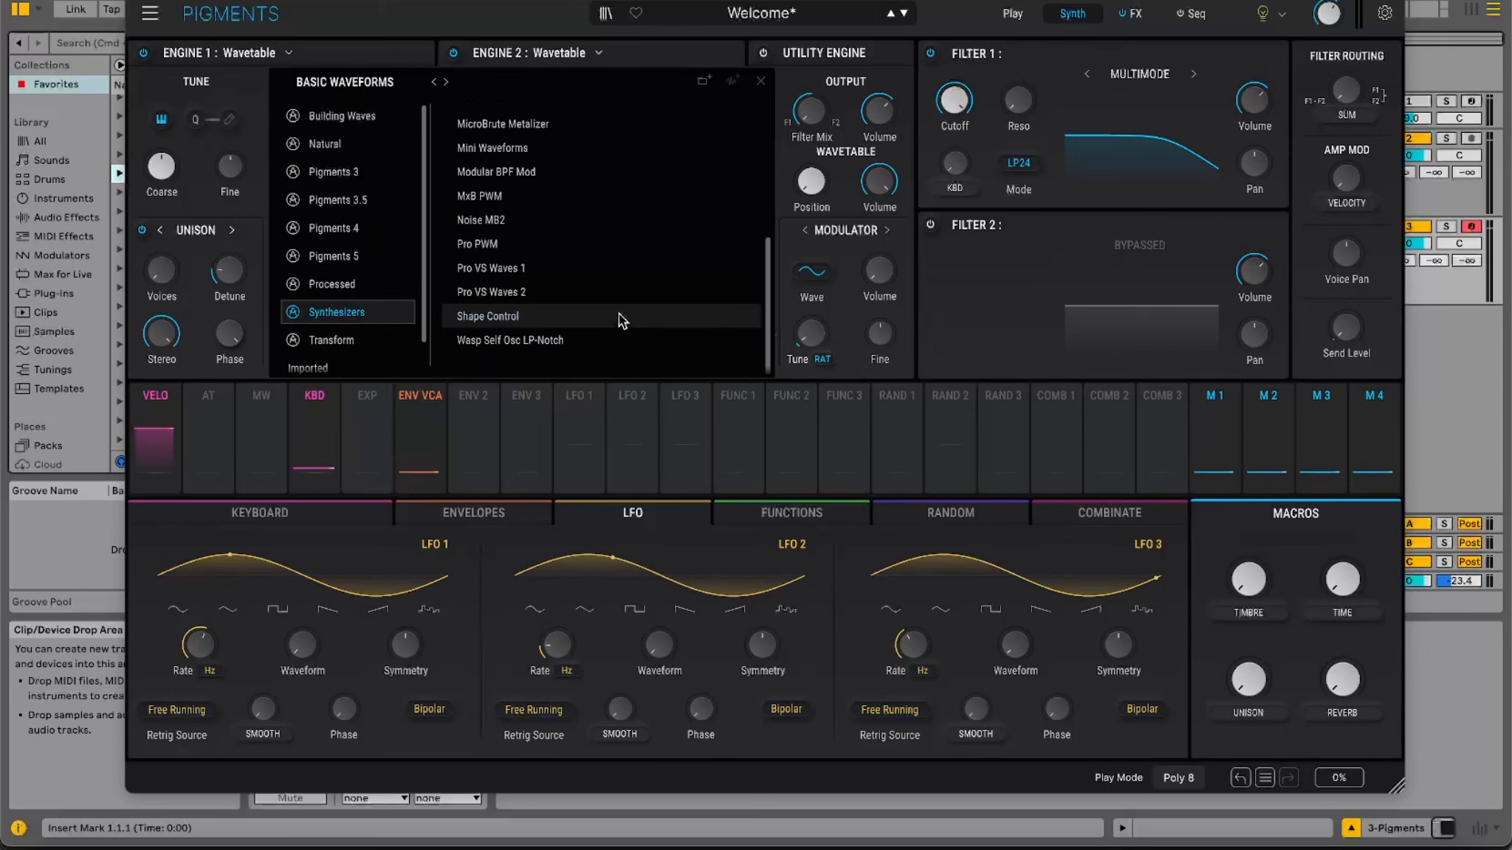
{"action": "left_click", "coordinate": [516, 149]}
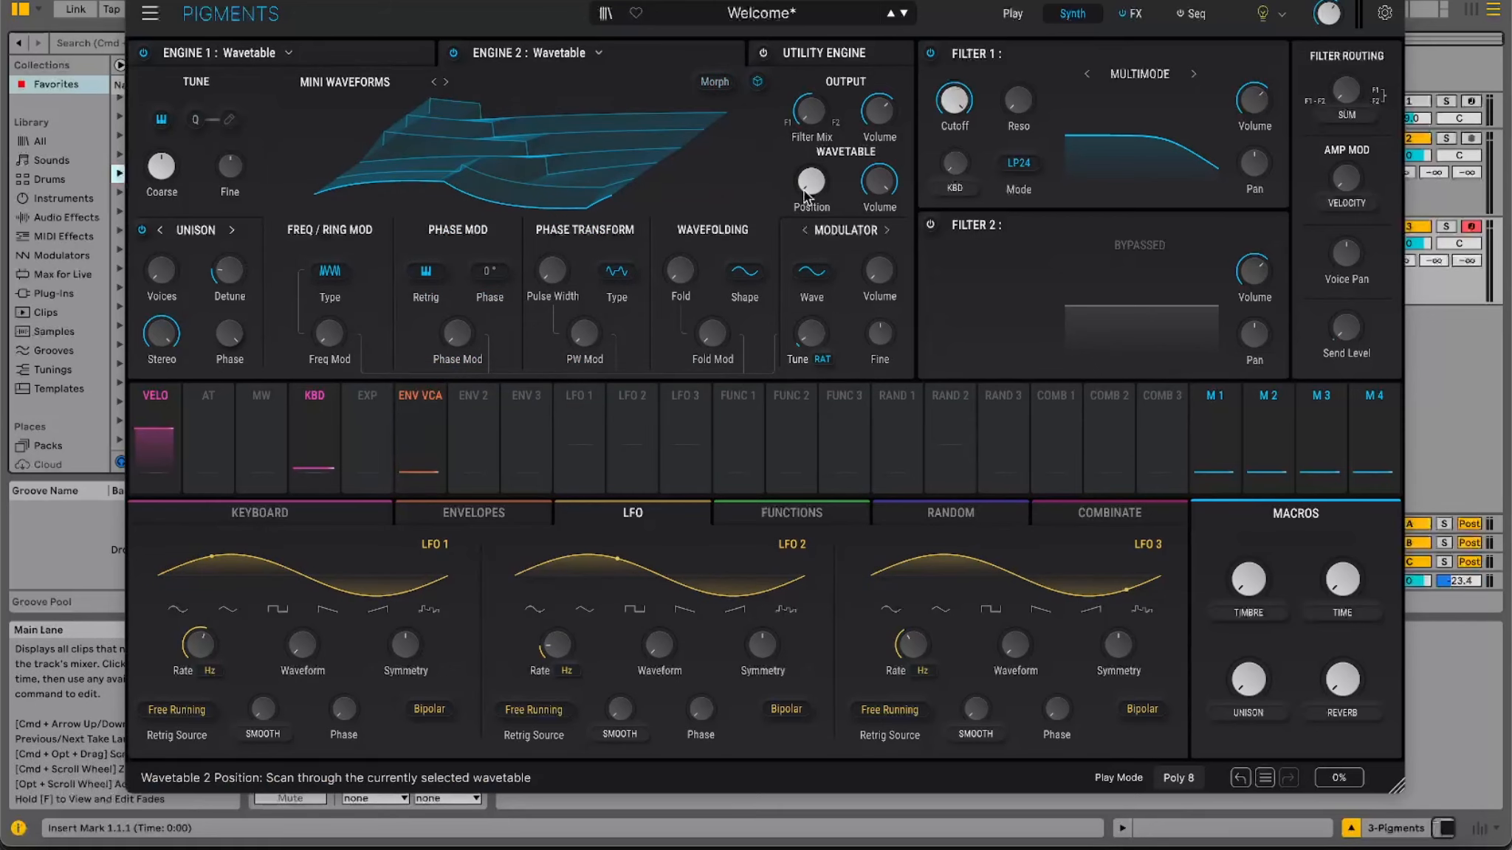
{"action": "left_click_drag", "start_coordinate": [834, 171], "coordinate": [816, 185]}
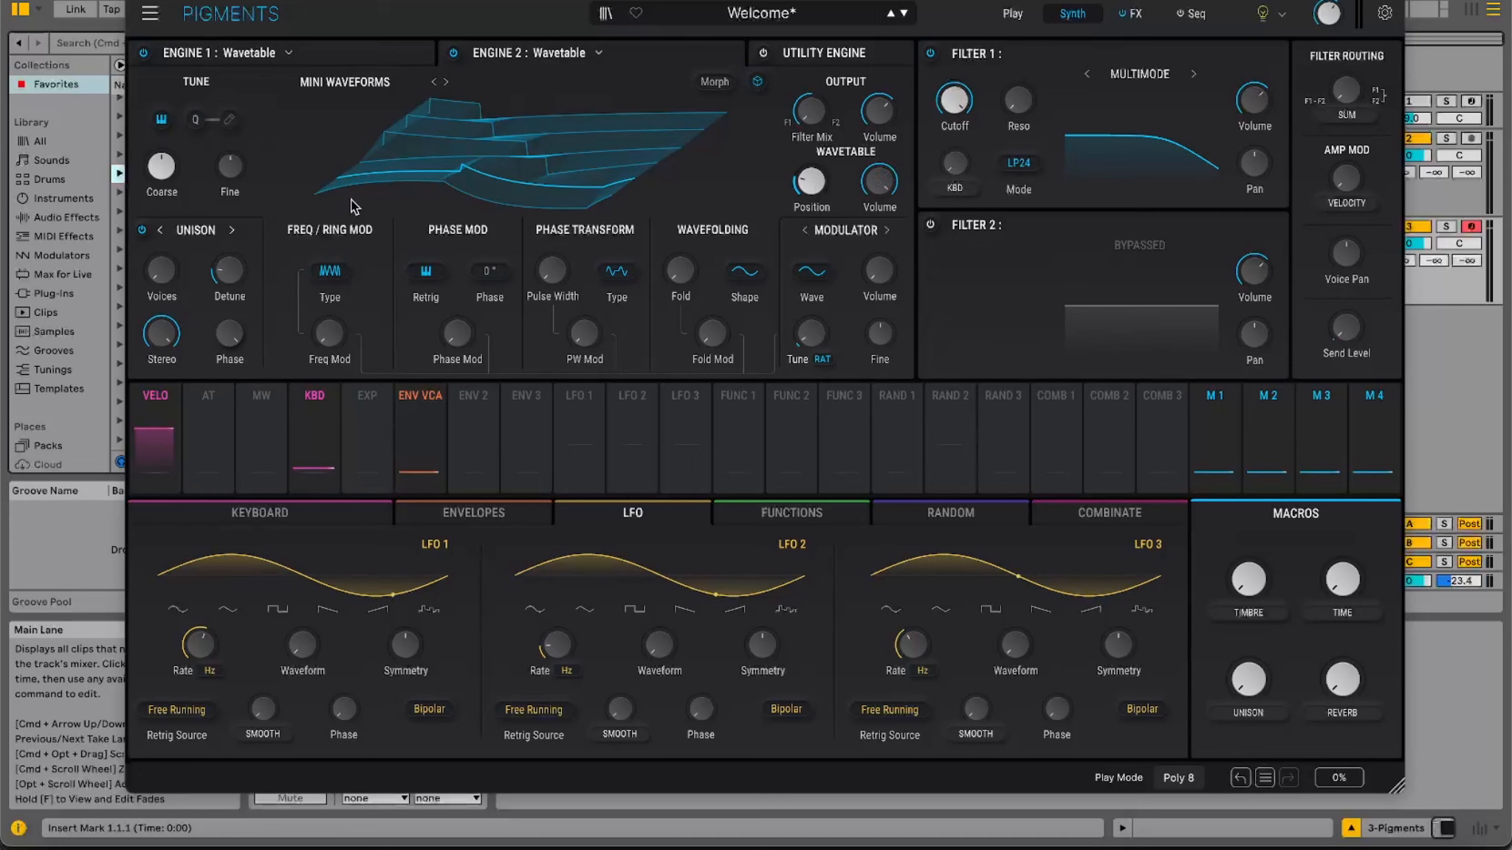
Tune Engine 2 down to -24 st and give it 2 unison voices with a detune of 0.234 %.
{"action": "mouse_move", "coordinate": [163, 167]}
{"action": "left_click_drag", "start_coordinate": [163, 167], "coordinate": [163, 214]}
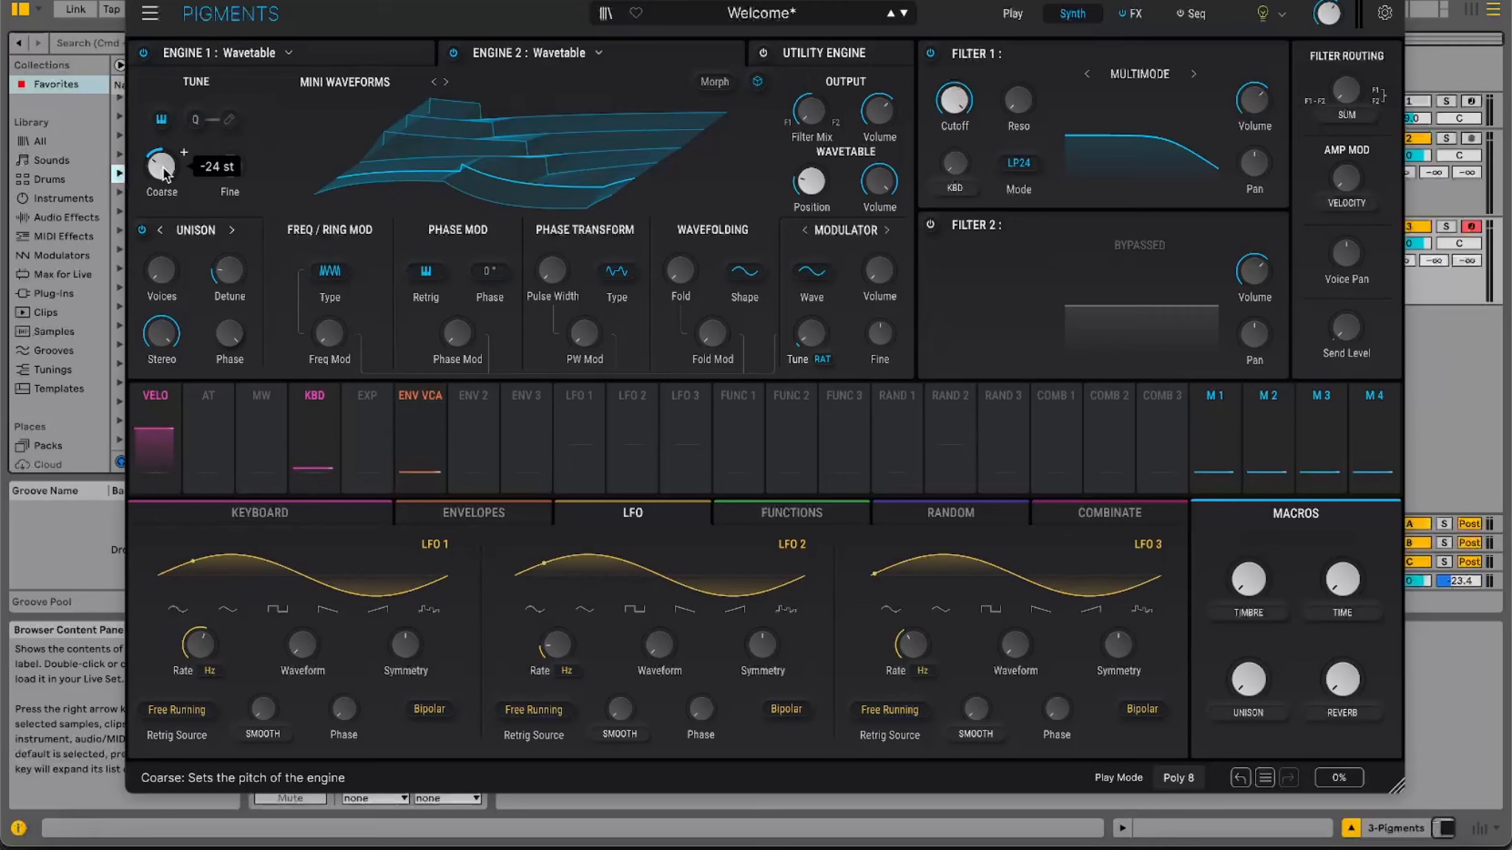
{"action": "left_click_drag", "start_coordinate": [164, 273], "coordinate": [164, 255]}
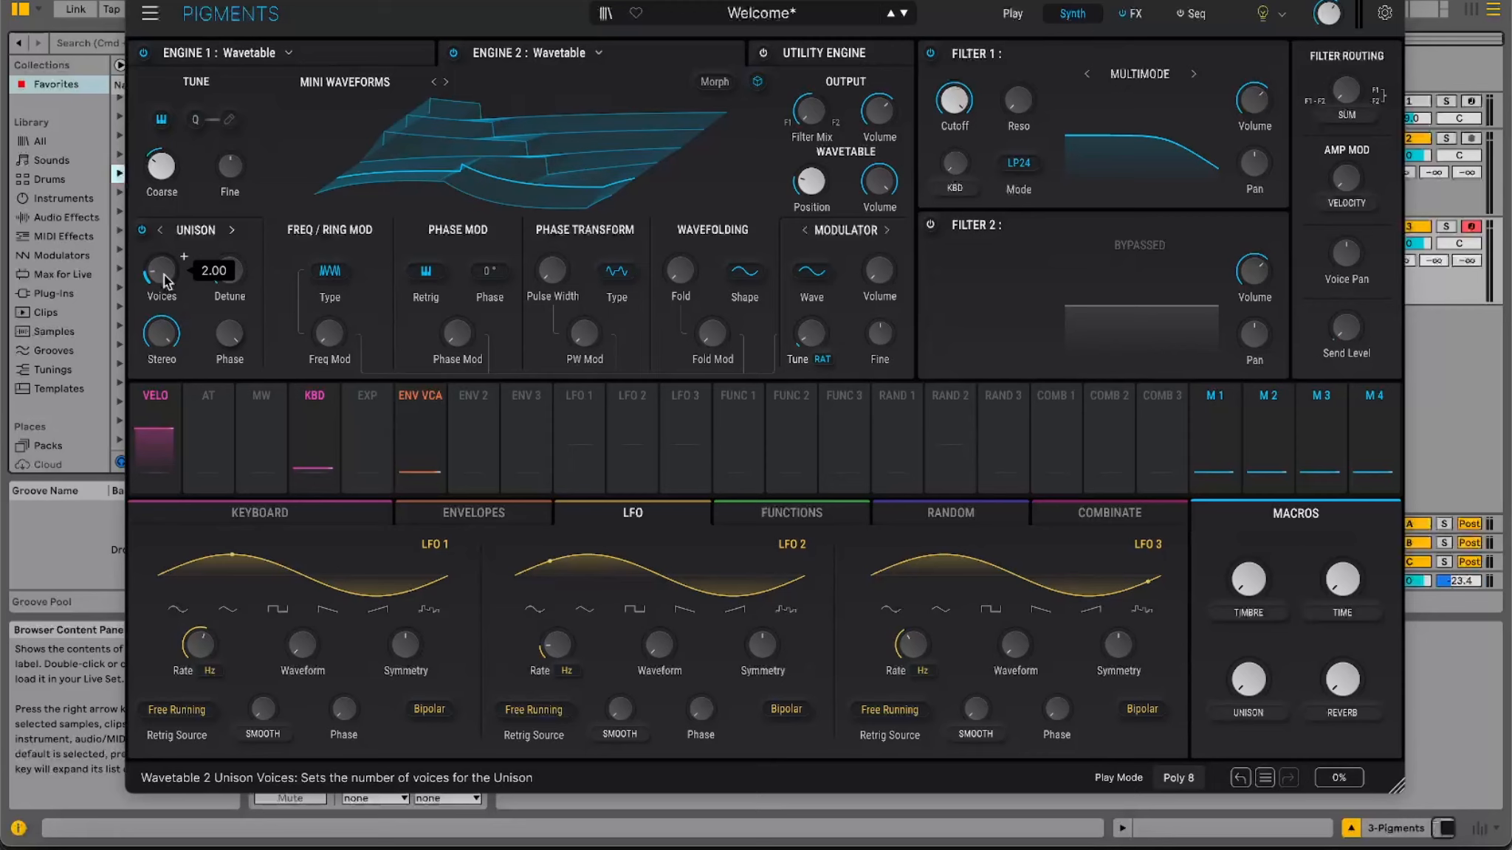
{"action": "left_click_drag", "start_coordinate": [230, 272], "coordinate": [230, 266]}
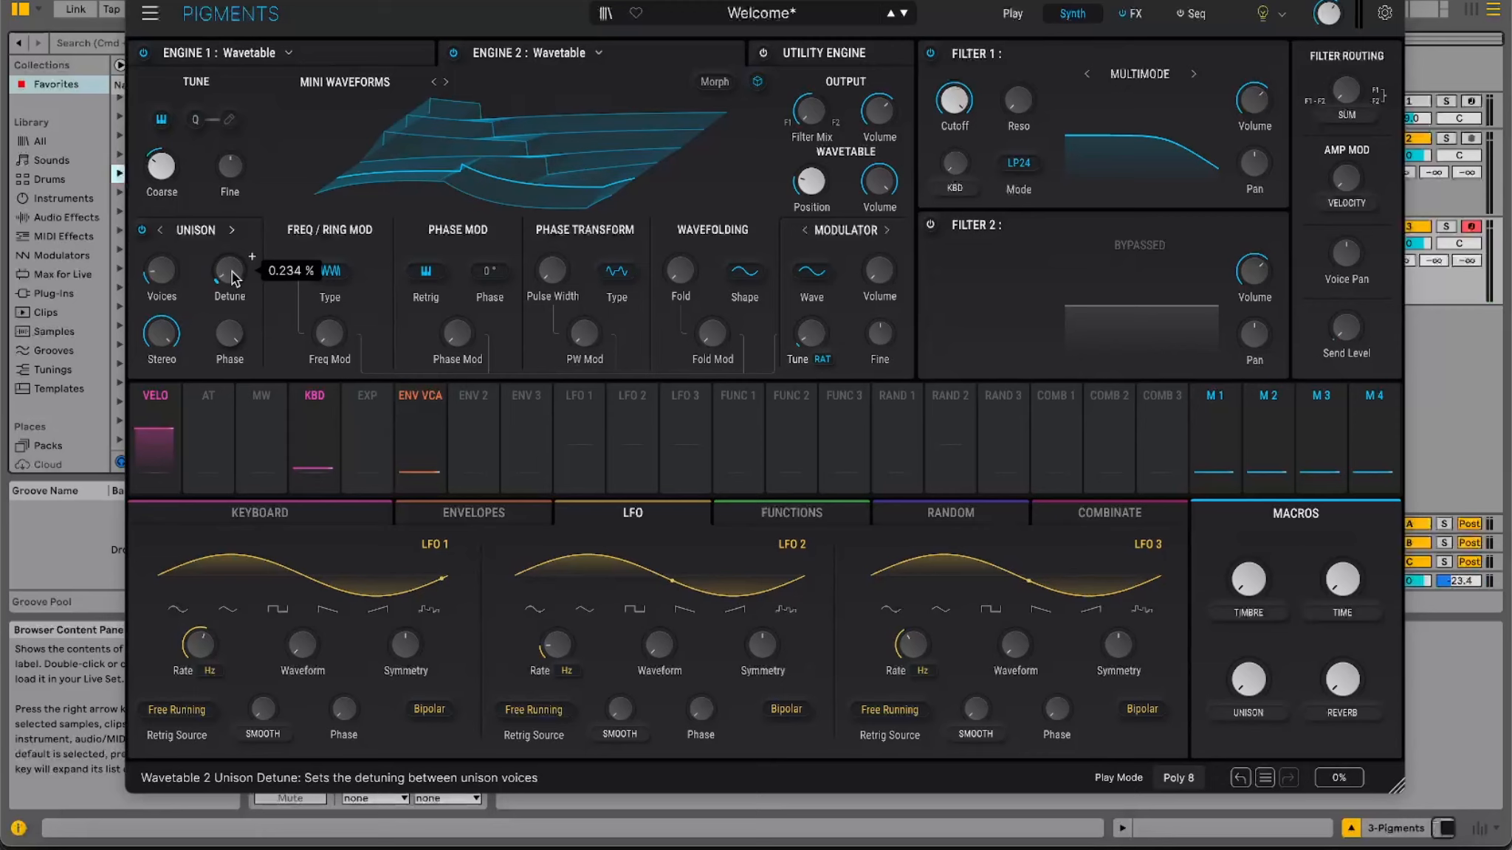
Change Filter 1 to the Mini type and lower its cutoff all the way down.
{"action": "left_click", "coordinate": [1139, 74]}
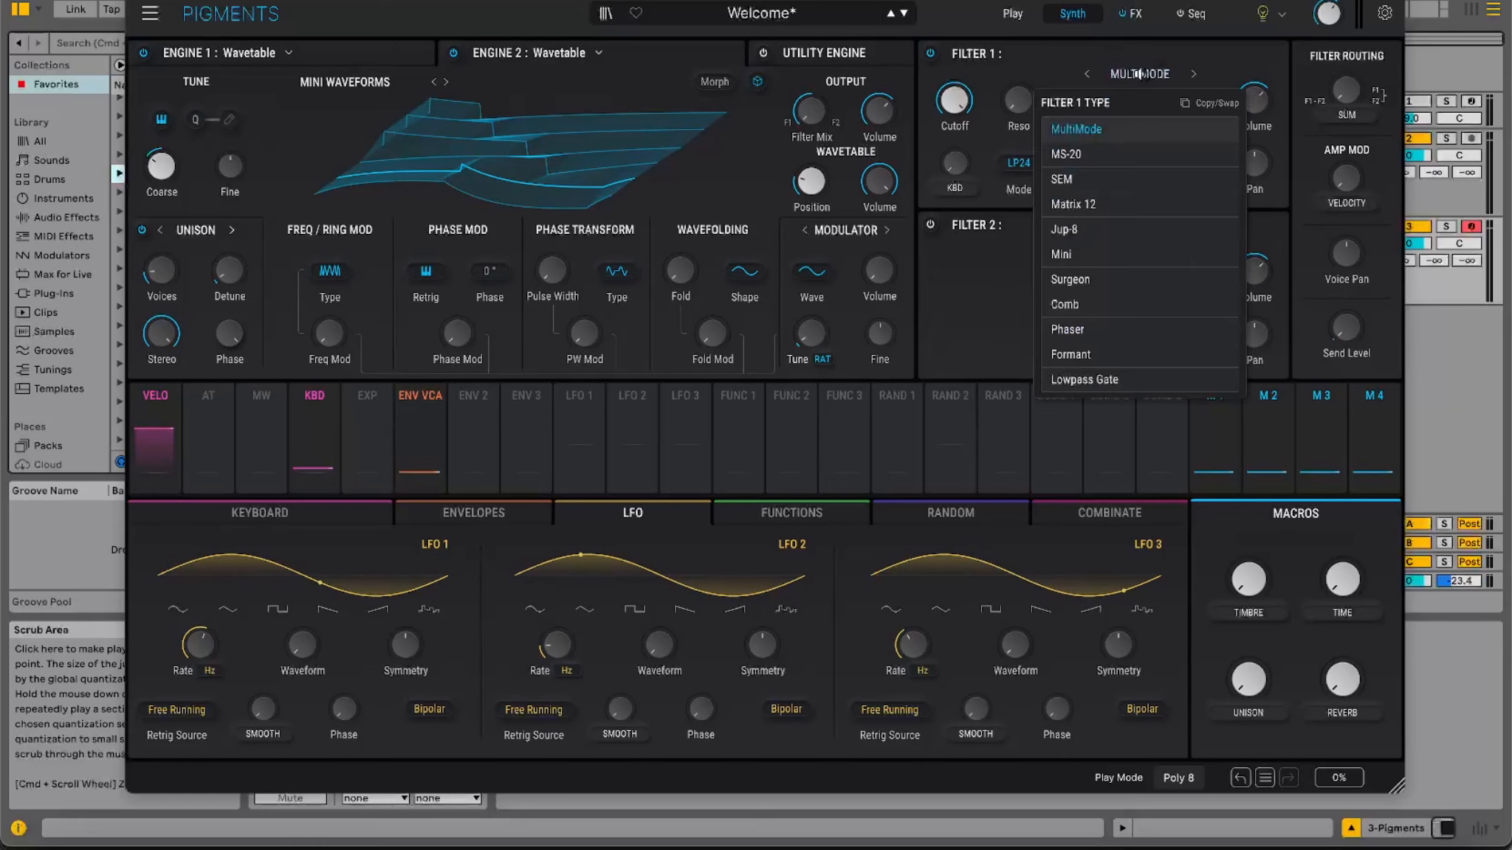
{"action": "left_click", "coordinate": [1070, 255]}
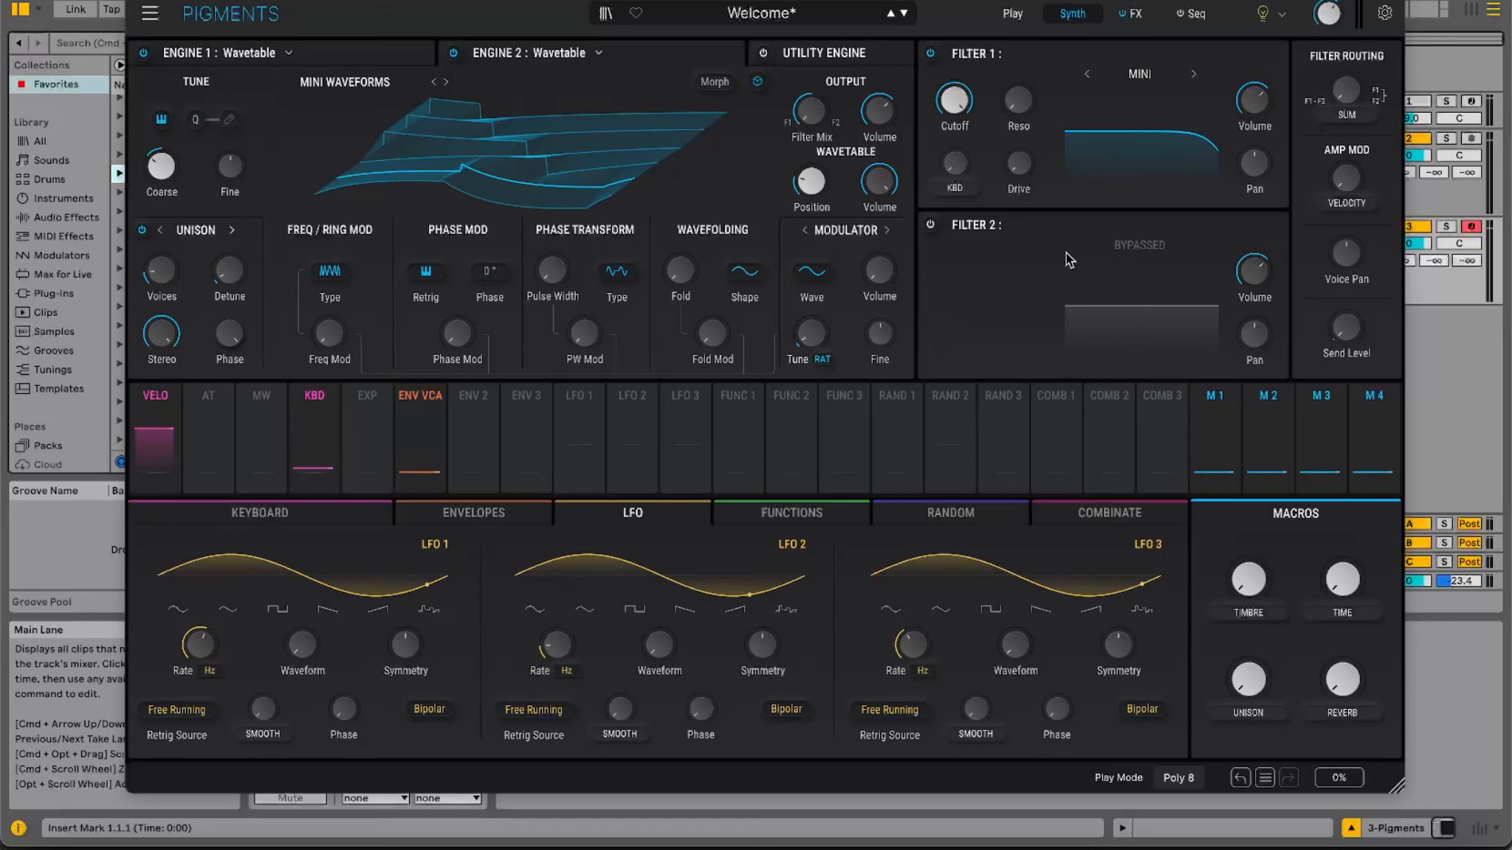
{"action": "mouse_move", "coordinate": [955, 104]}
{"action": "left_mouse_down"}
{"action": "mouse_move", "coordinate": [954, 159]}
{"action": "mouse_move", "coordinate": [954, 104]}
{"action": "left_mouse_up"}
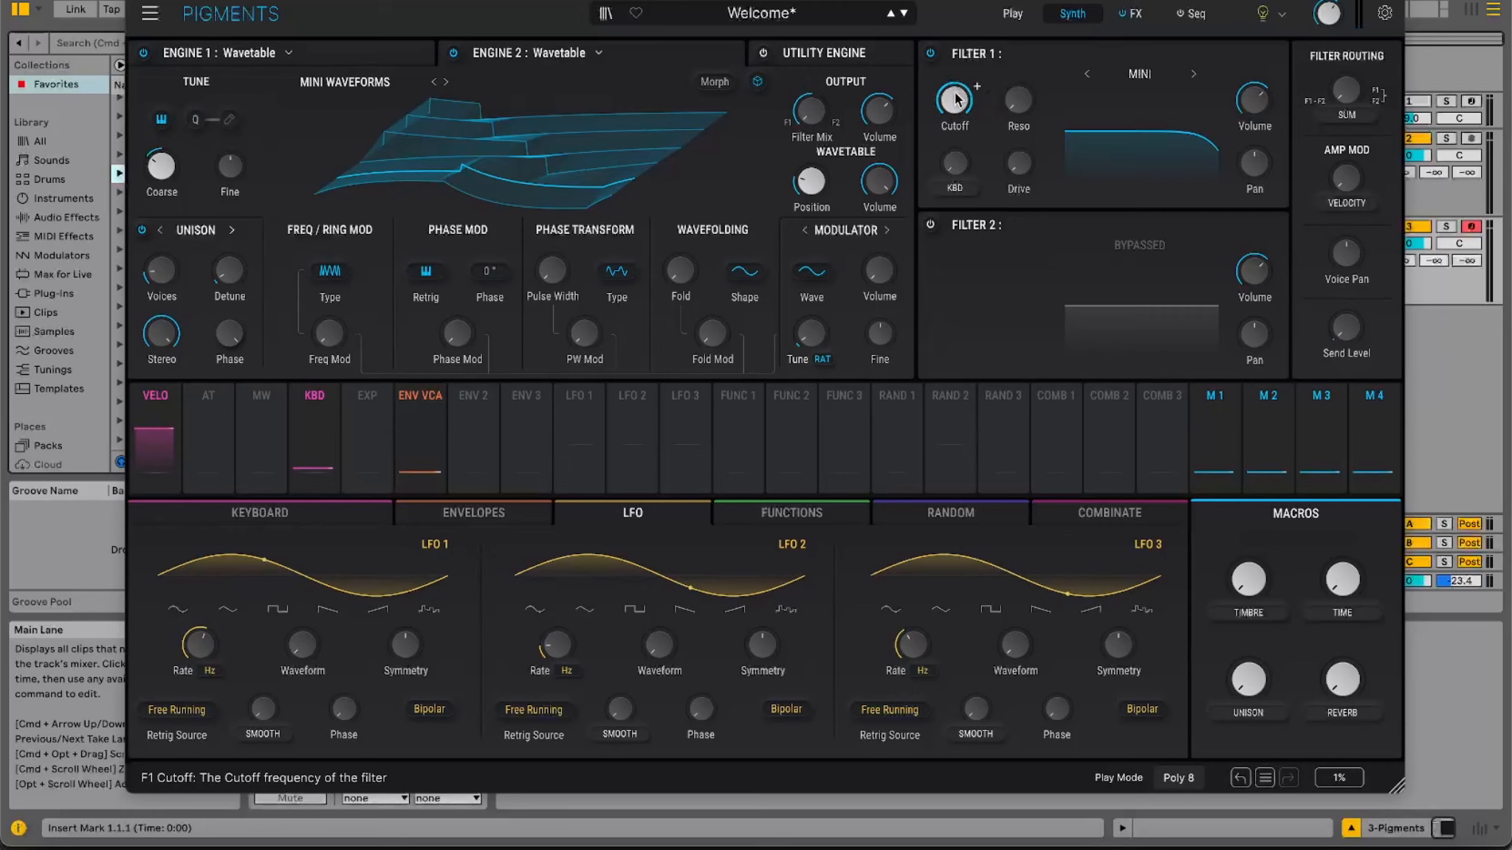
{"action": "left_click_drag", "start_coordinate": [958, 104], "coordinate": [958, 140]}
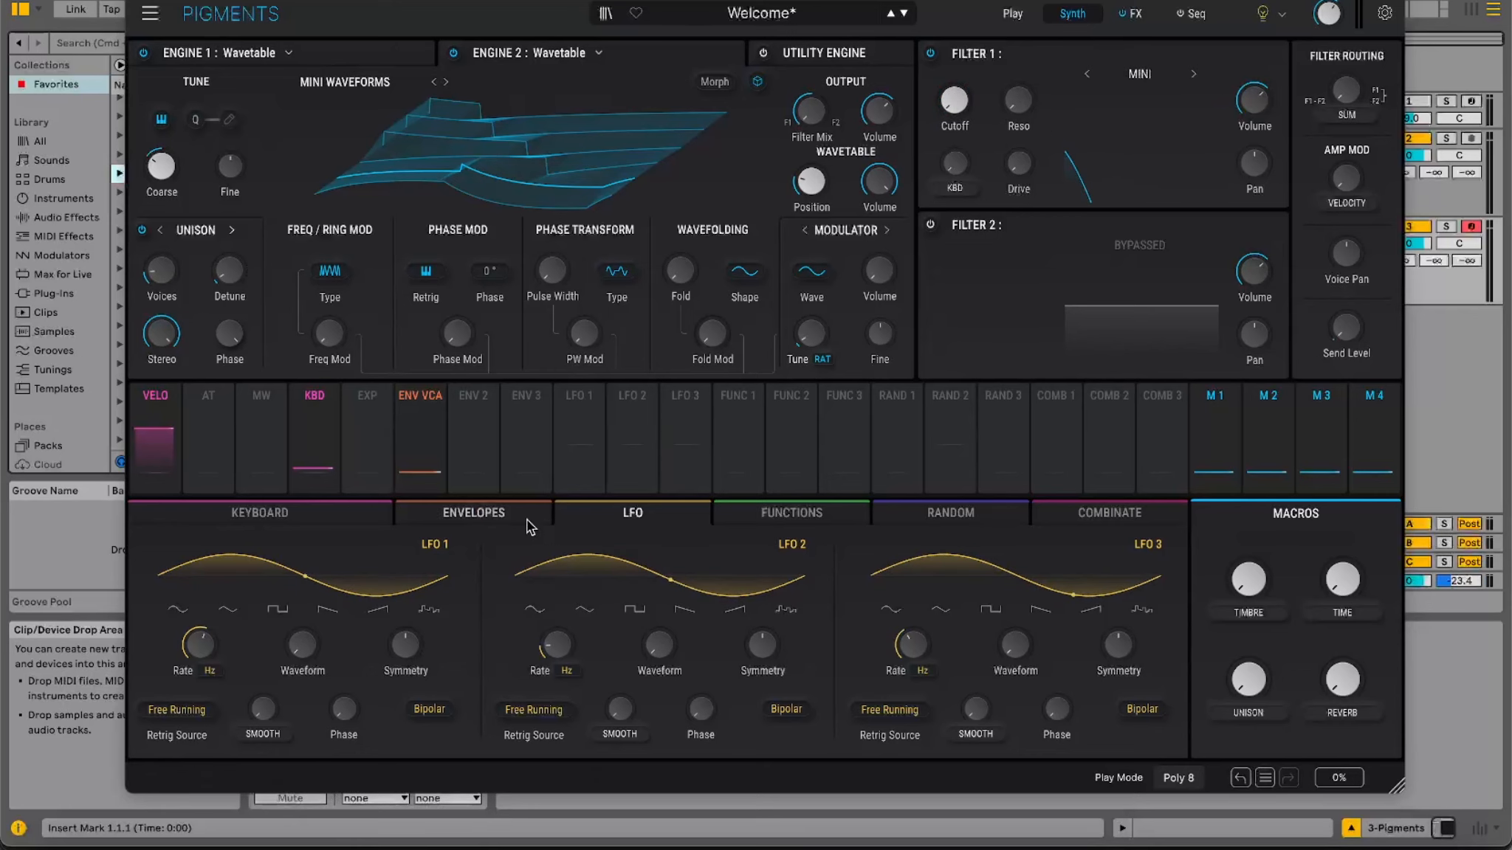
Assign Env 2 to modulate the Filter 1 cutoff with an amount of 1.00.
{"action": "left_click", "coordinate": [499, 519]}
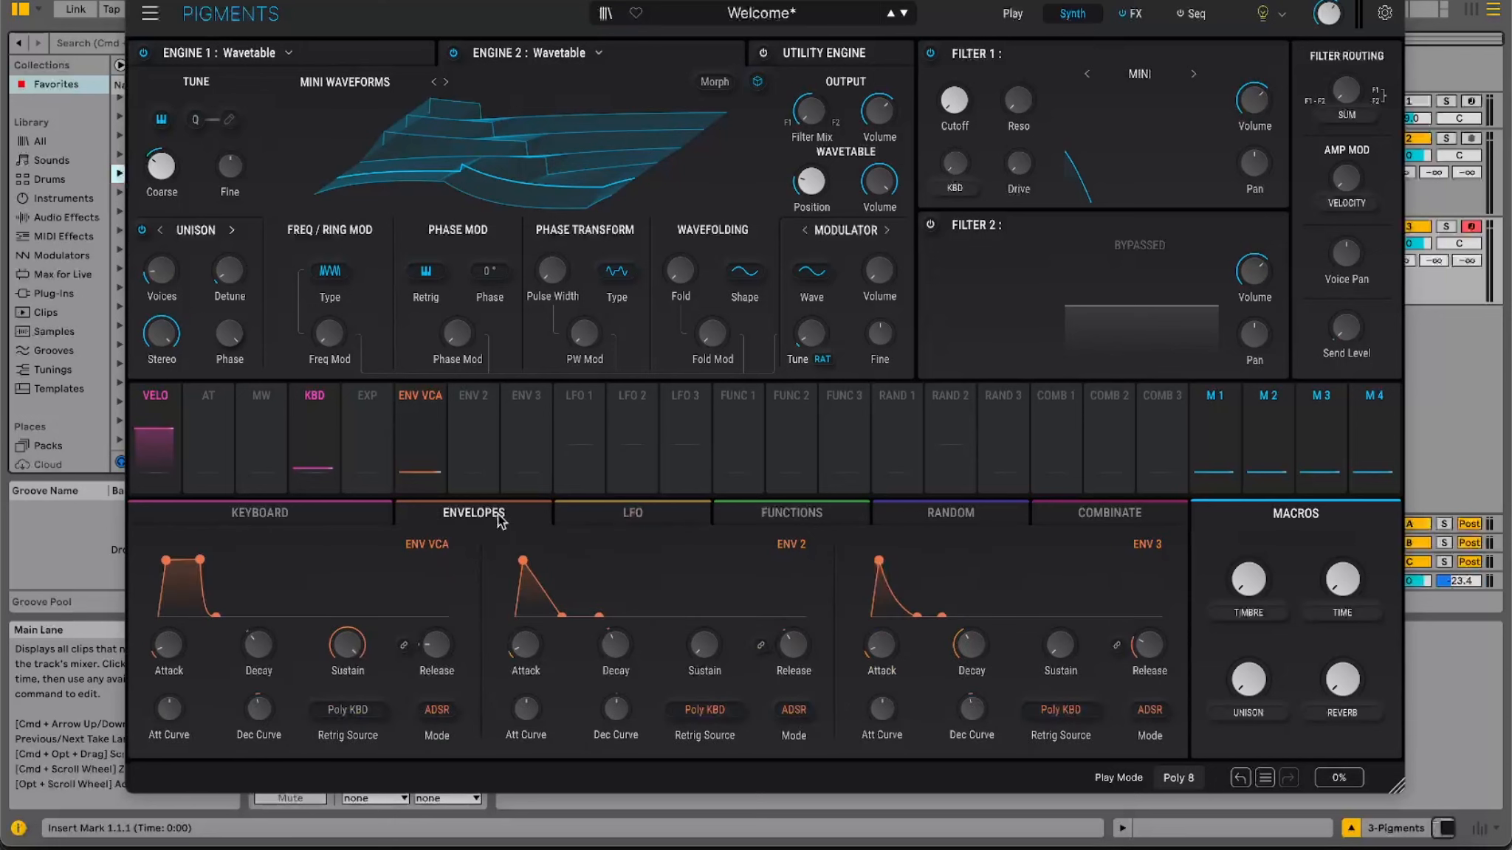
{"action": "mouse_move", "coordinate": [477, 401]}
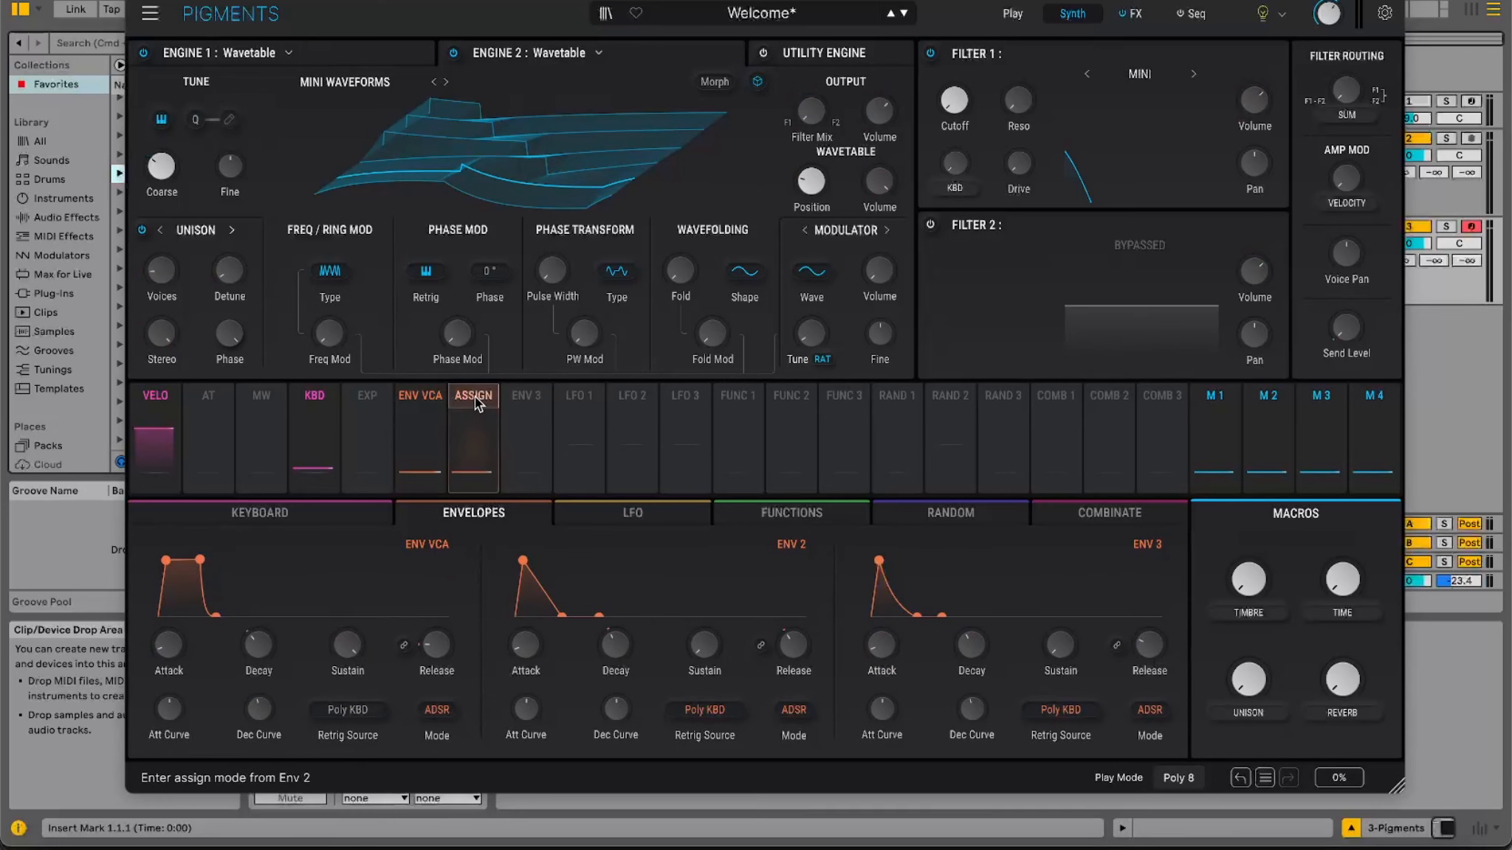
{"action": "left_click", "coordinate": [475, 398]}
{"action": "mouse_move", "coordinate": [948, 83]}
{"action": "left_click_drag", "start_coordinate": [948, 83], "coordinate": [948, 37]}
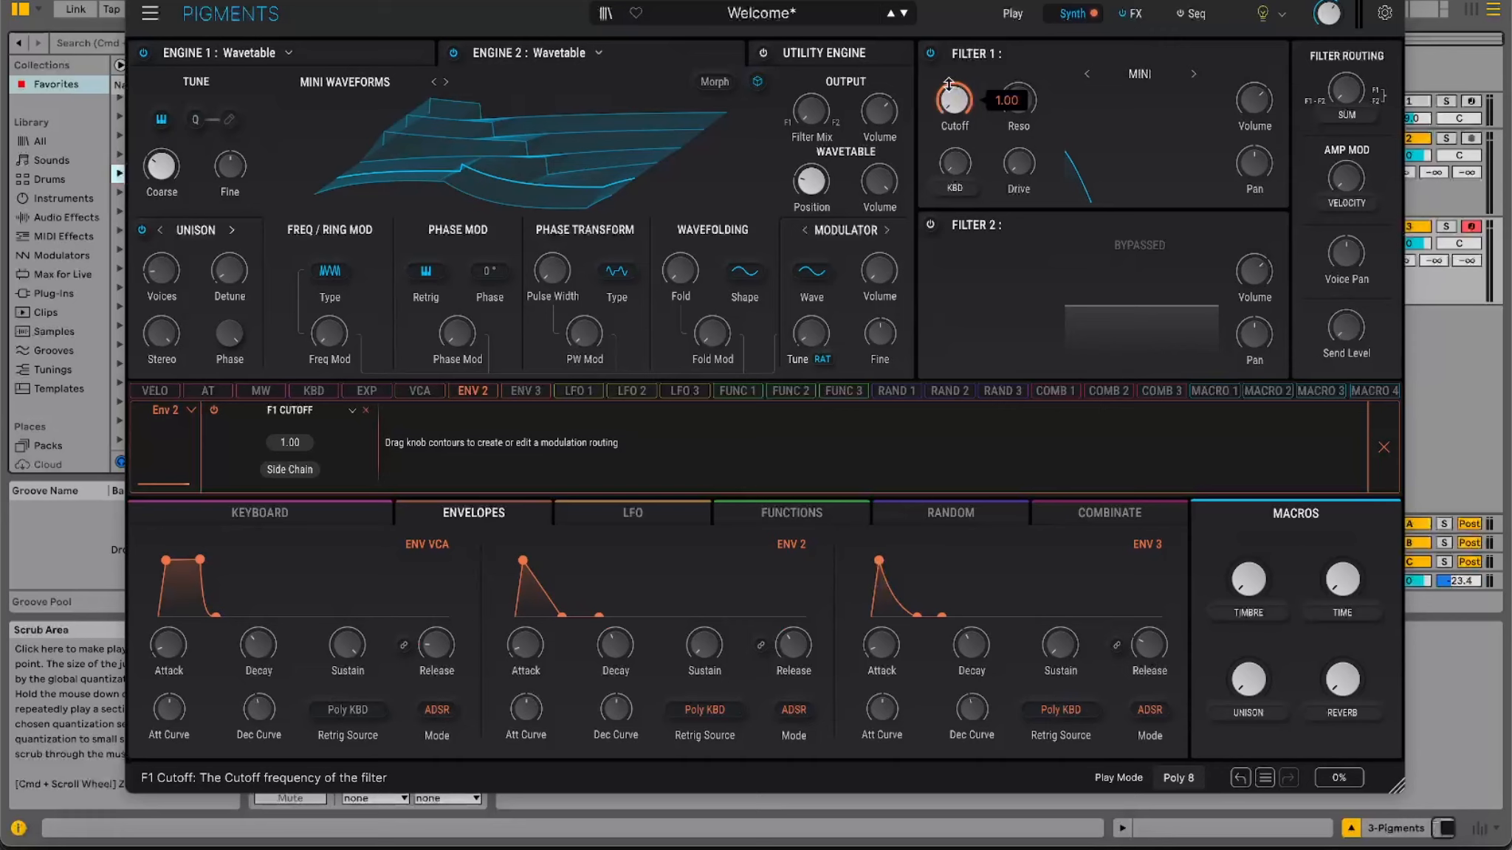
Raise the attack, decay, sustain and release of Env 2 to shape a slower filter sweep.
{"action": "left_click_drag", "start_coordinate": [525, 644], "coordinate": [526, 627]}
{"action": "left_click_drag", "start_coordinate": [619, 646], "coordinate": [620, 627]}
{"action": "left_click_drag", "start_coordinate": [705, 645], "coordinate": [704, 627]}
{"action": "left_click_drag", "start_coordinate": [793, 644], "coordinate": [793, 626]}
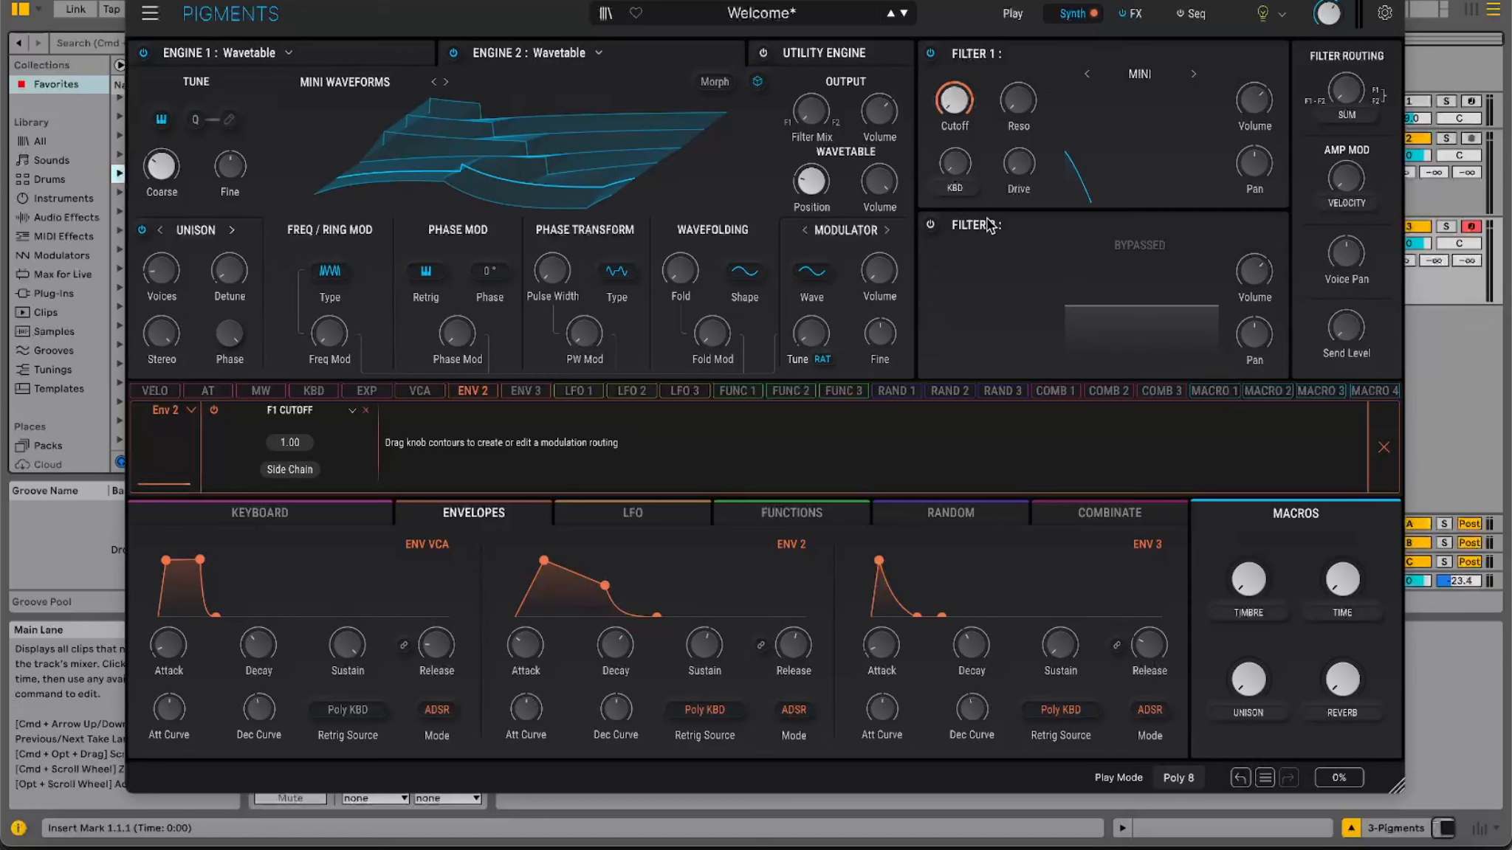
Set the play mode to Legato and increase the glide time slightly in the keyboard play settings.
{"action": "left_click", "coordinate": [1182, 779]}
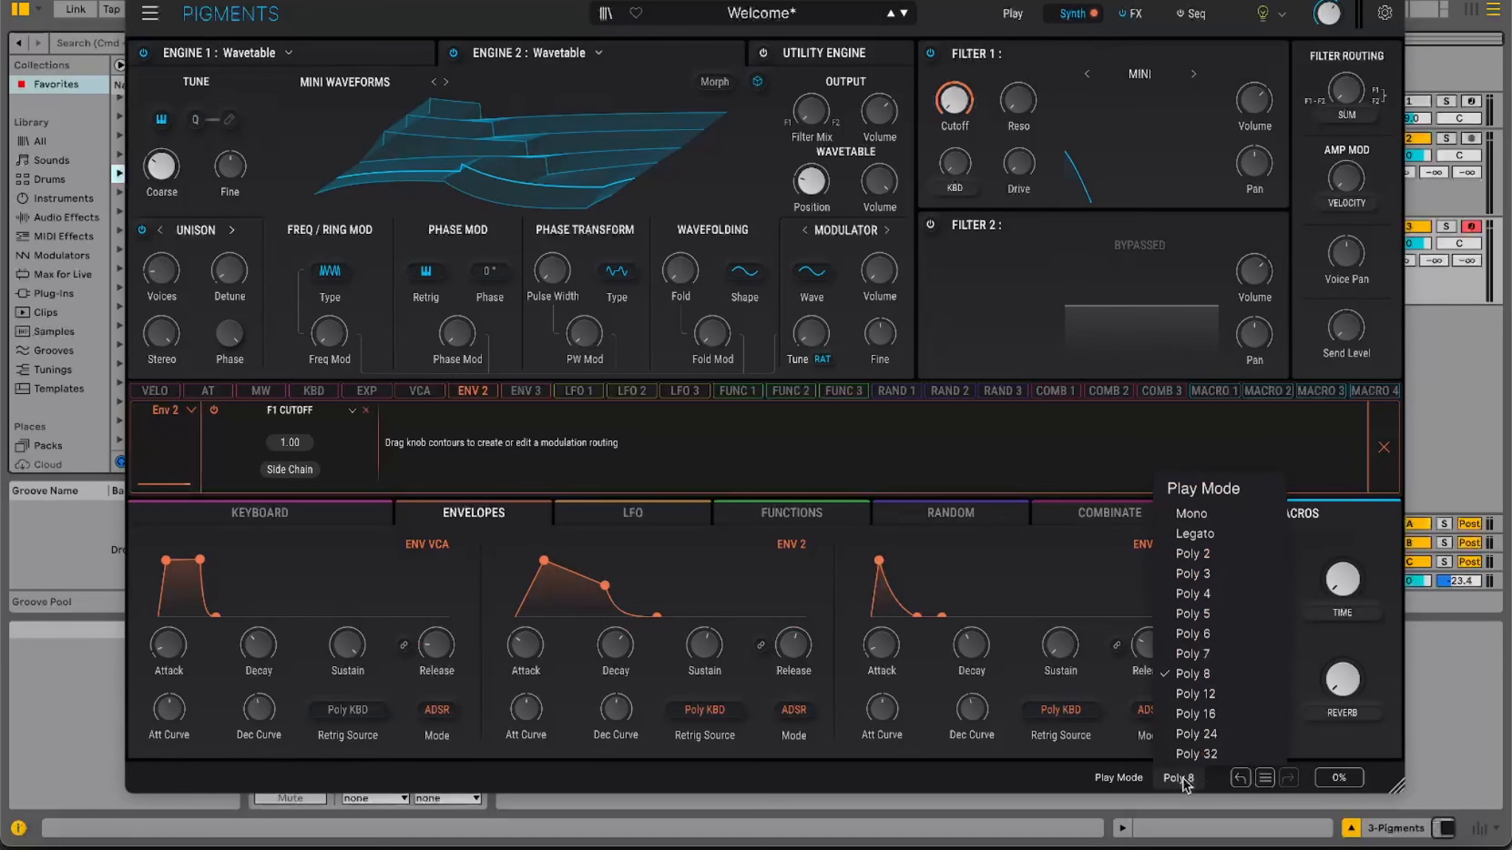
{"action": "left_click", "coordinate": [1203, 534]}
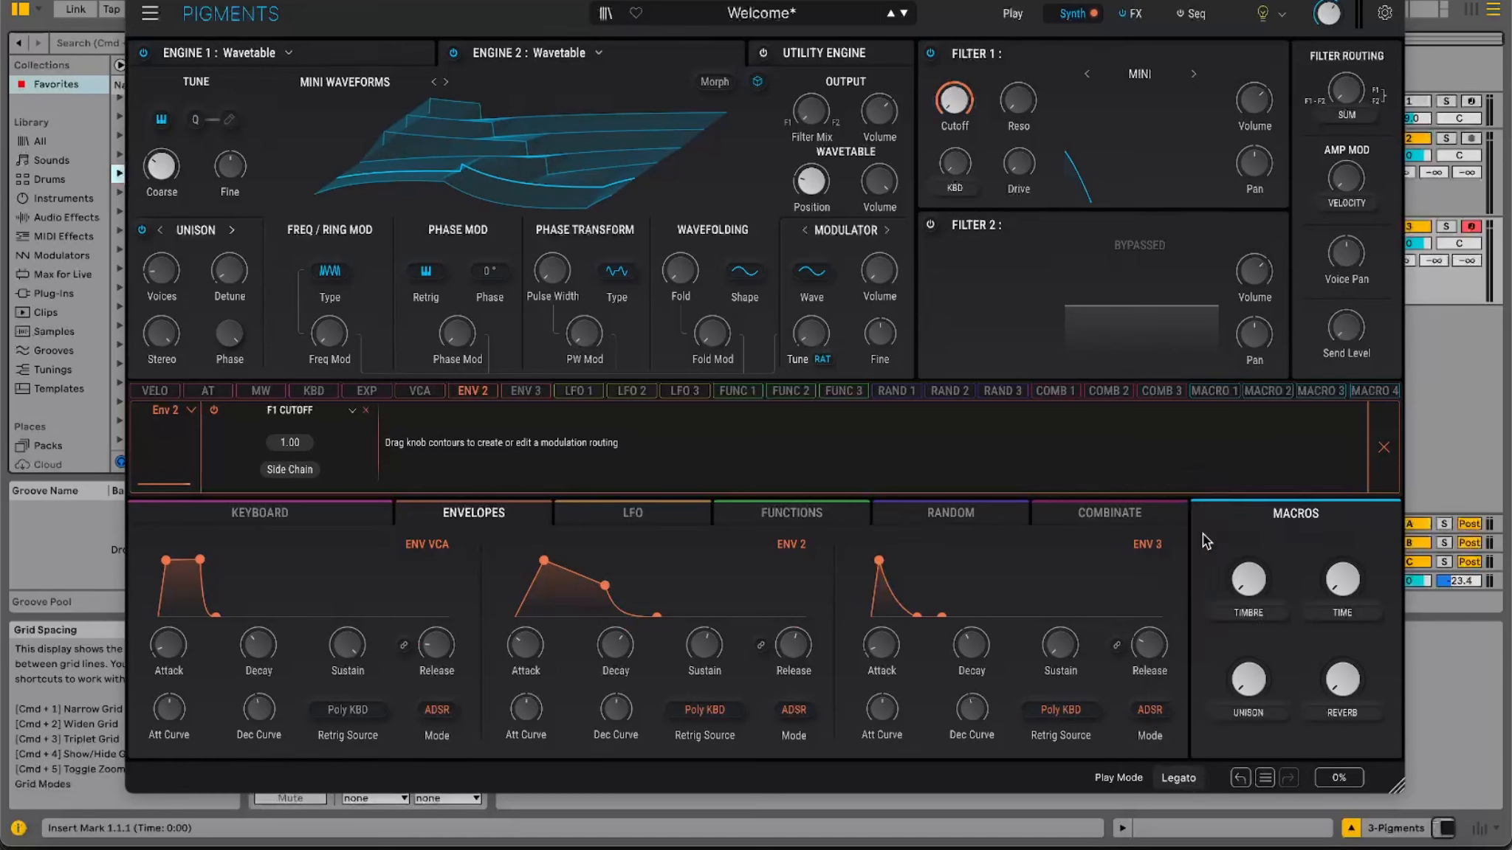
{"action": "left_click", "coordinate": [273, 515]}
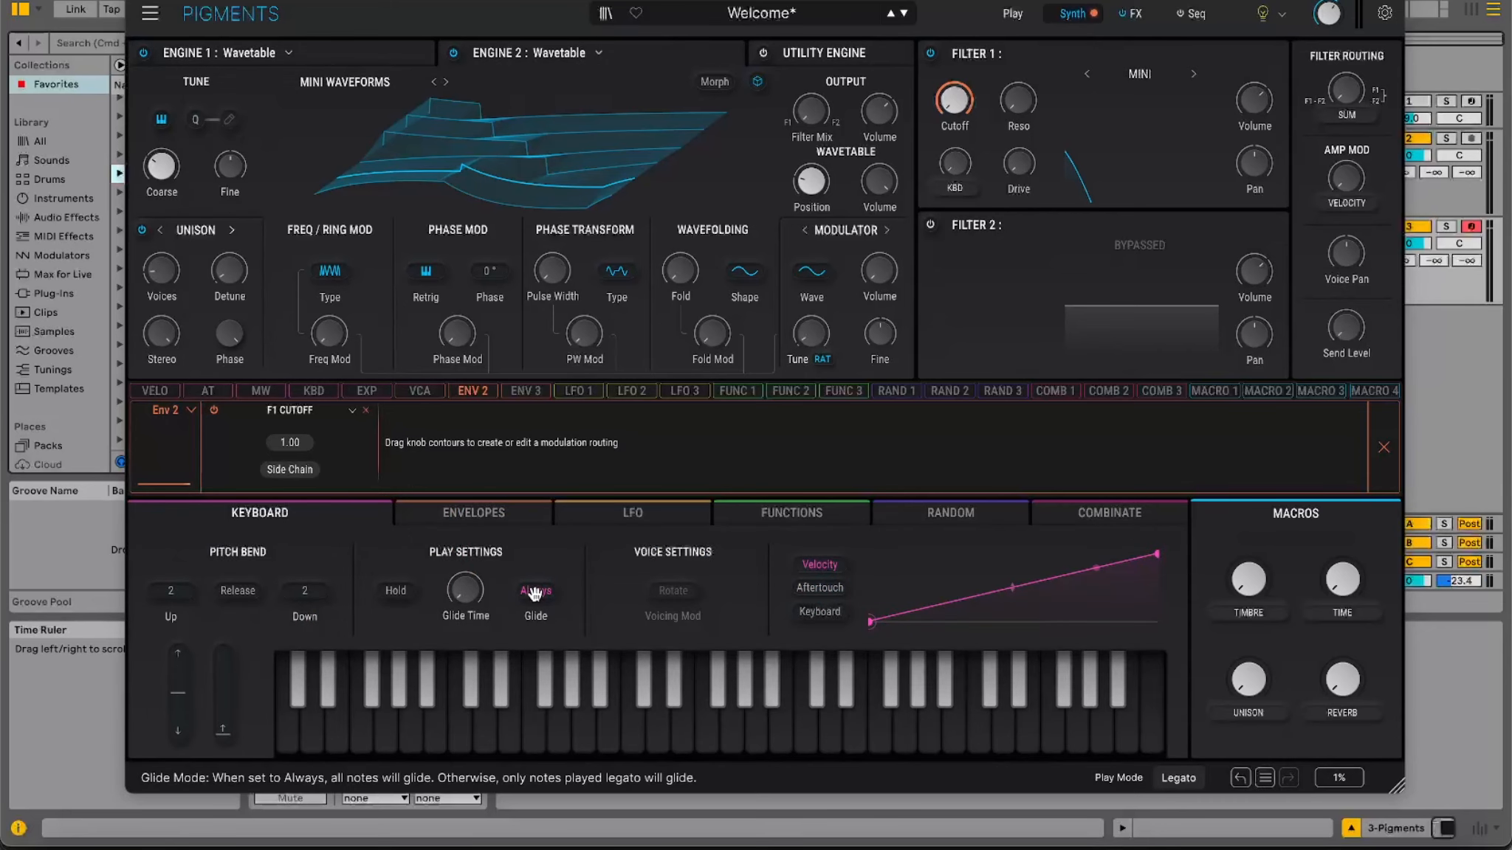
{"action": "left_click_drag", "start_coordinate": [466, 590], "coordinate": [466, 568]}
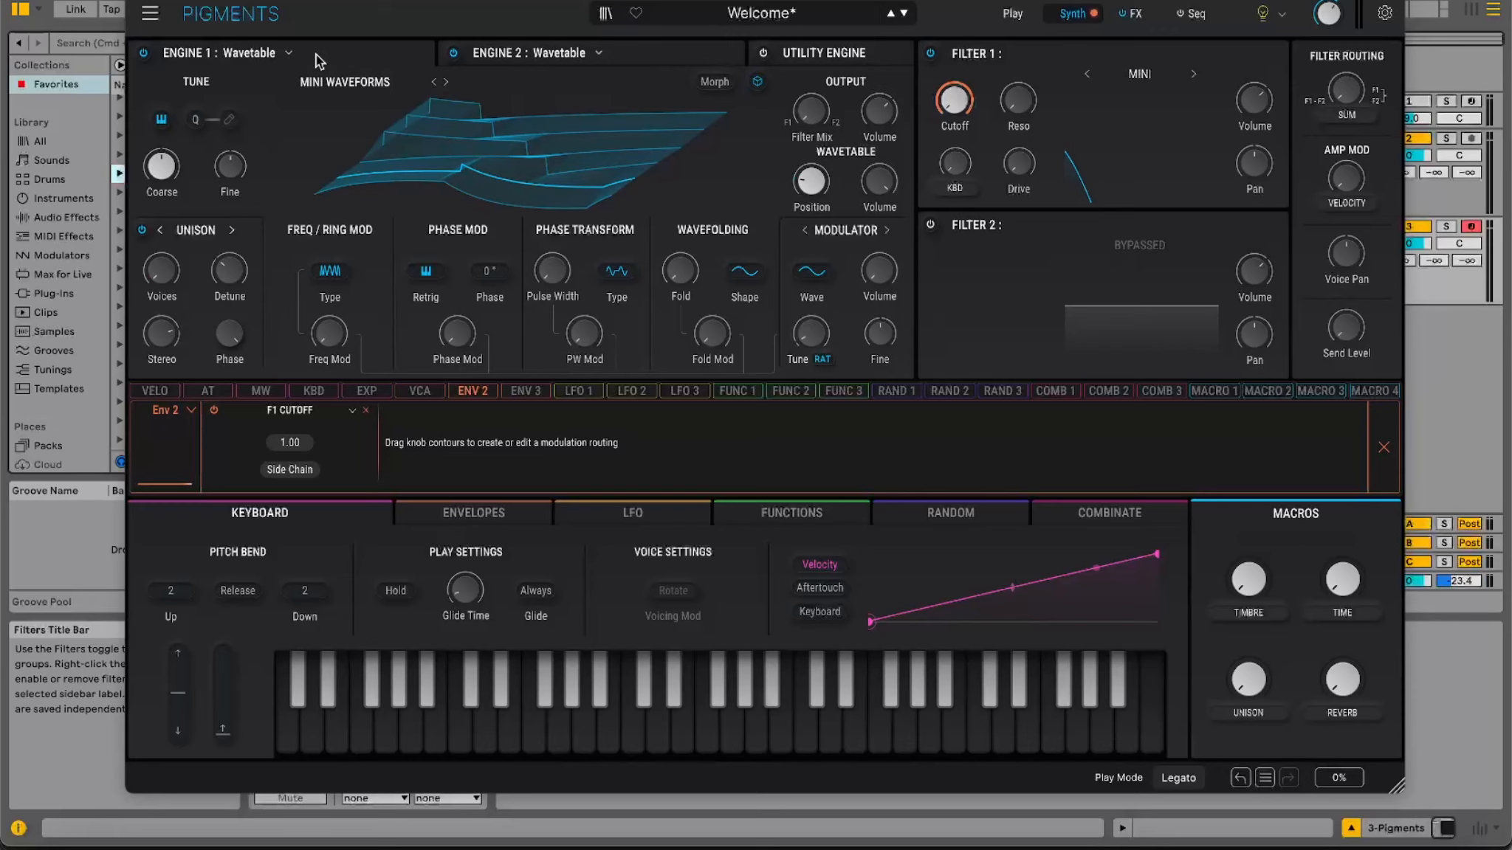
Assign LFO 2 to Engine 1's fine tuning with an amount of 0.08 and set the LFO 2 rate to 0.125 Hz.
{"action": "left_click", "coordinate": [631, 391]}
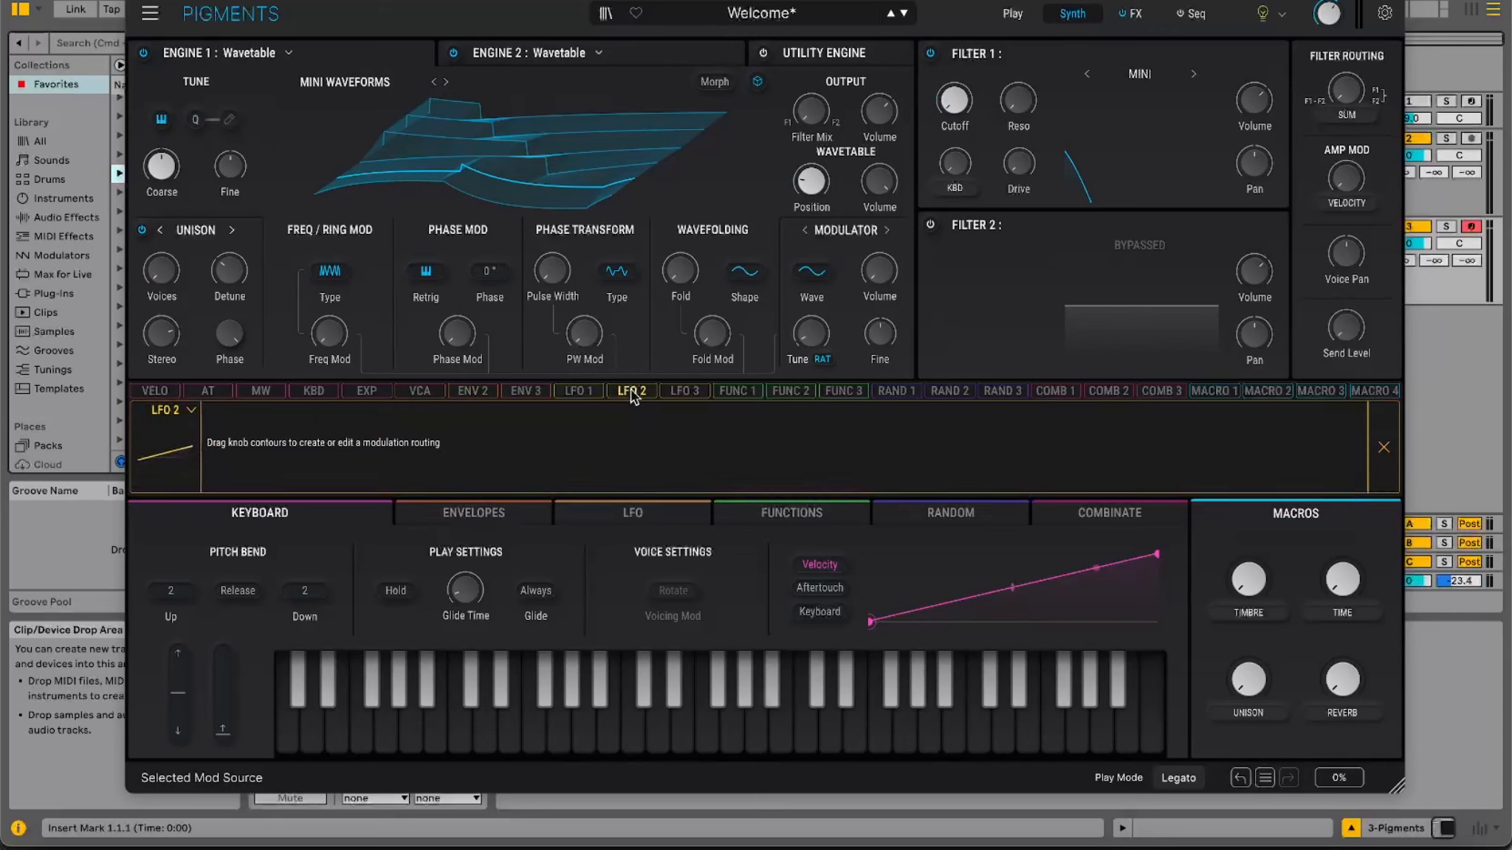
{"action": "left_click", "coordinate": [633, 395]}
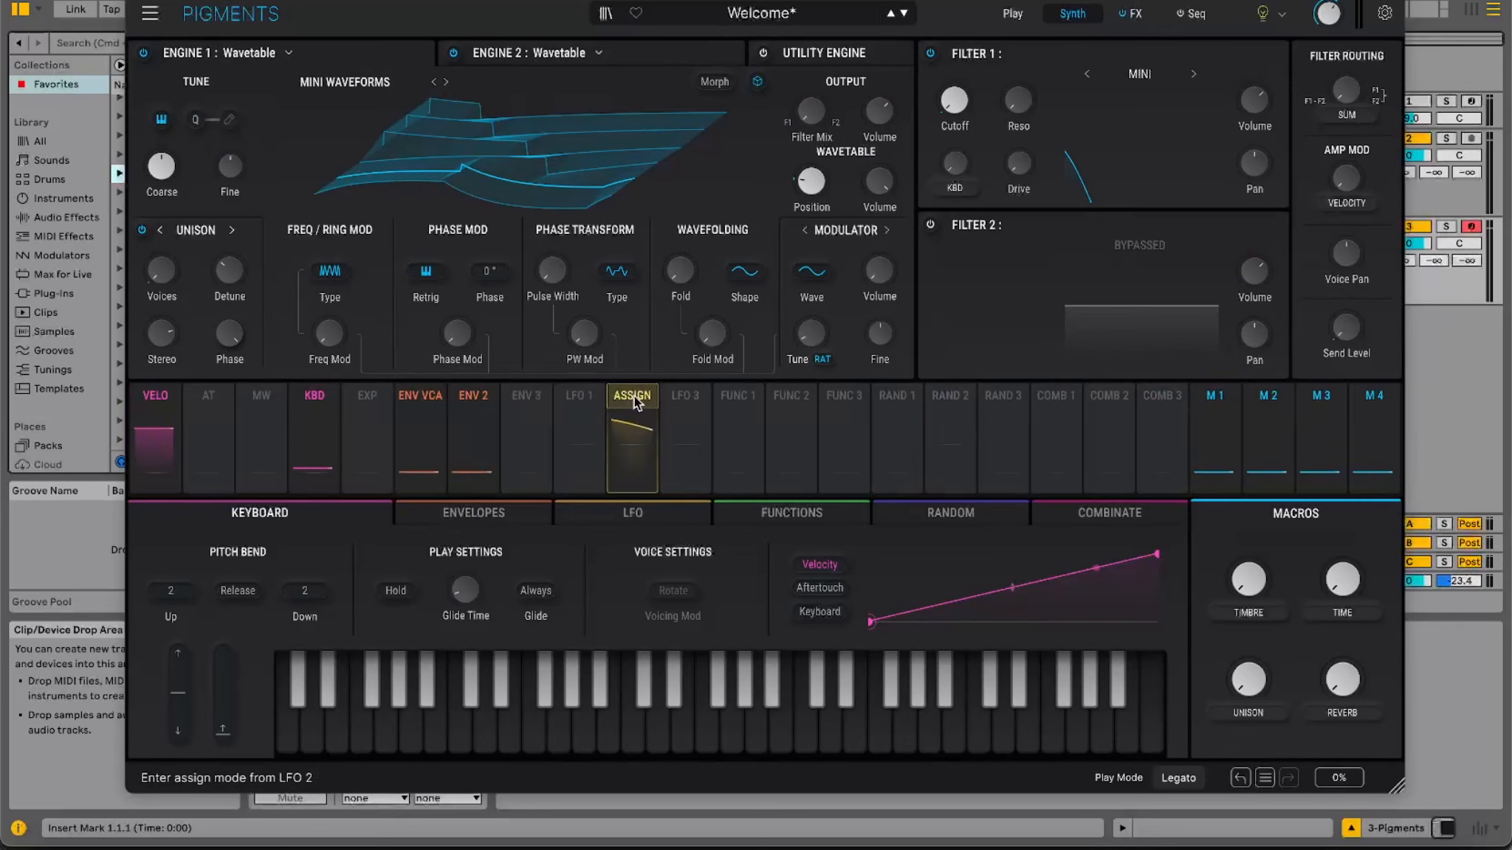
{"action": "left_click", "coordinate": [633, 395]}
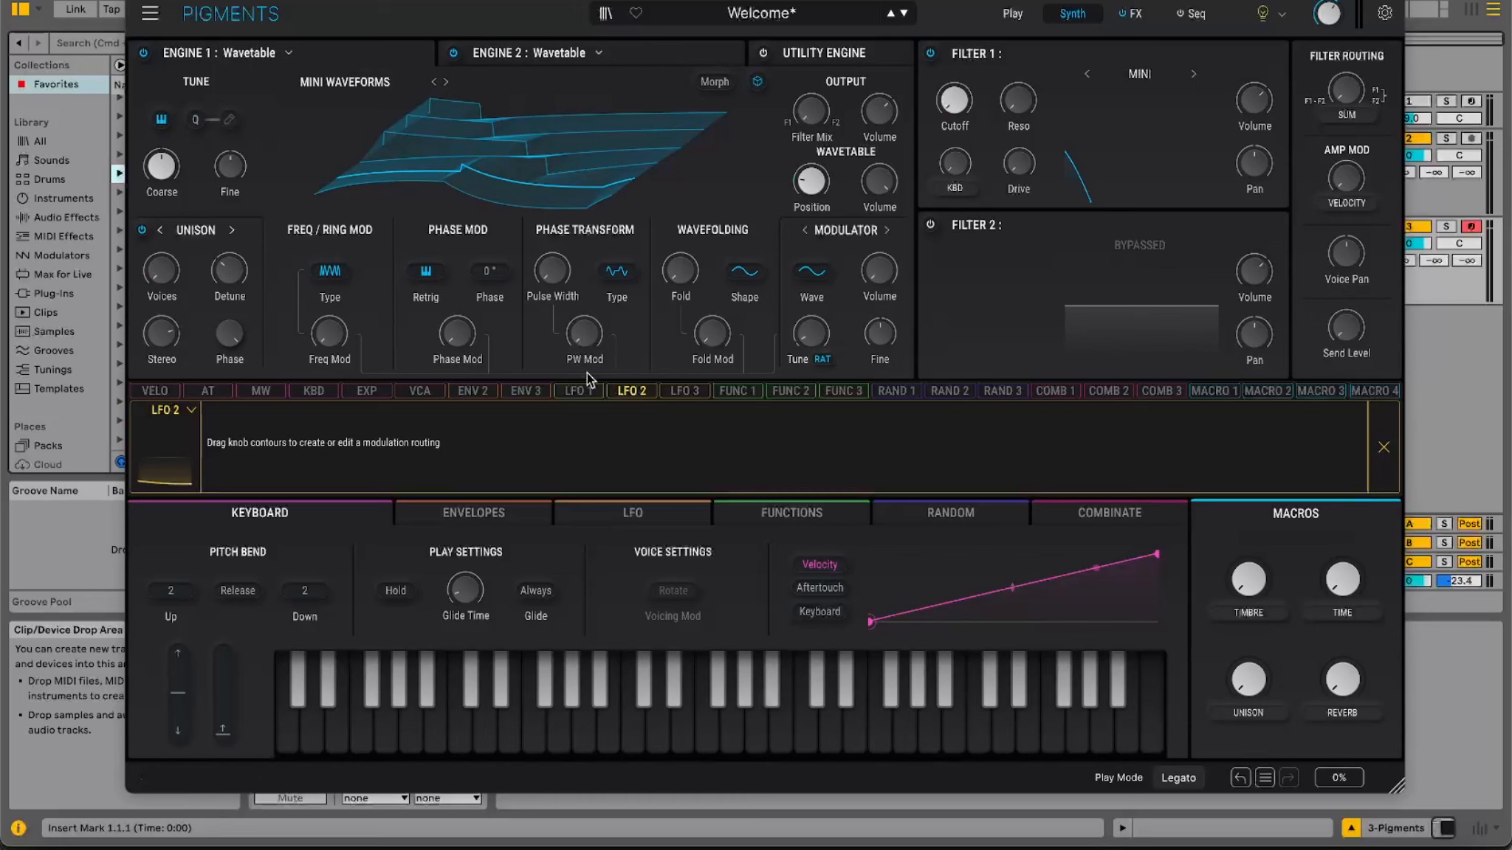
{"action": "mouse_move", "coordinate": [230, 151]}
{"action": "left_click_drag", "start_coordinate": [230, 151], "coordinate": [230, 145]}
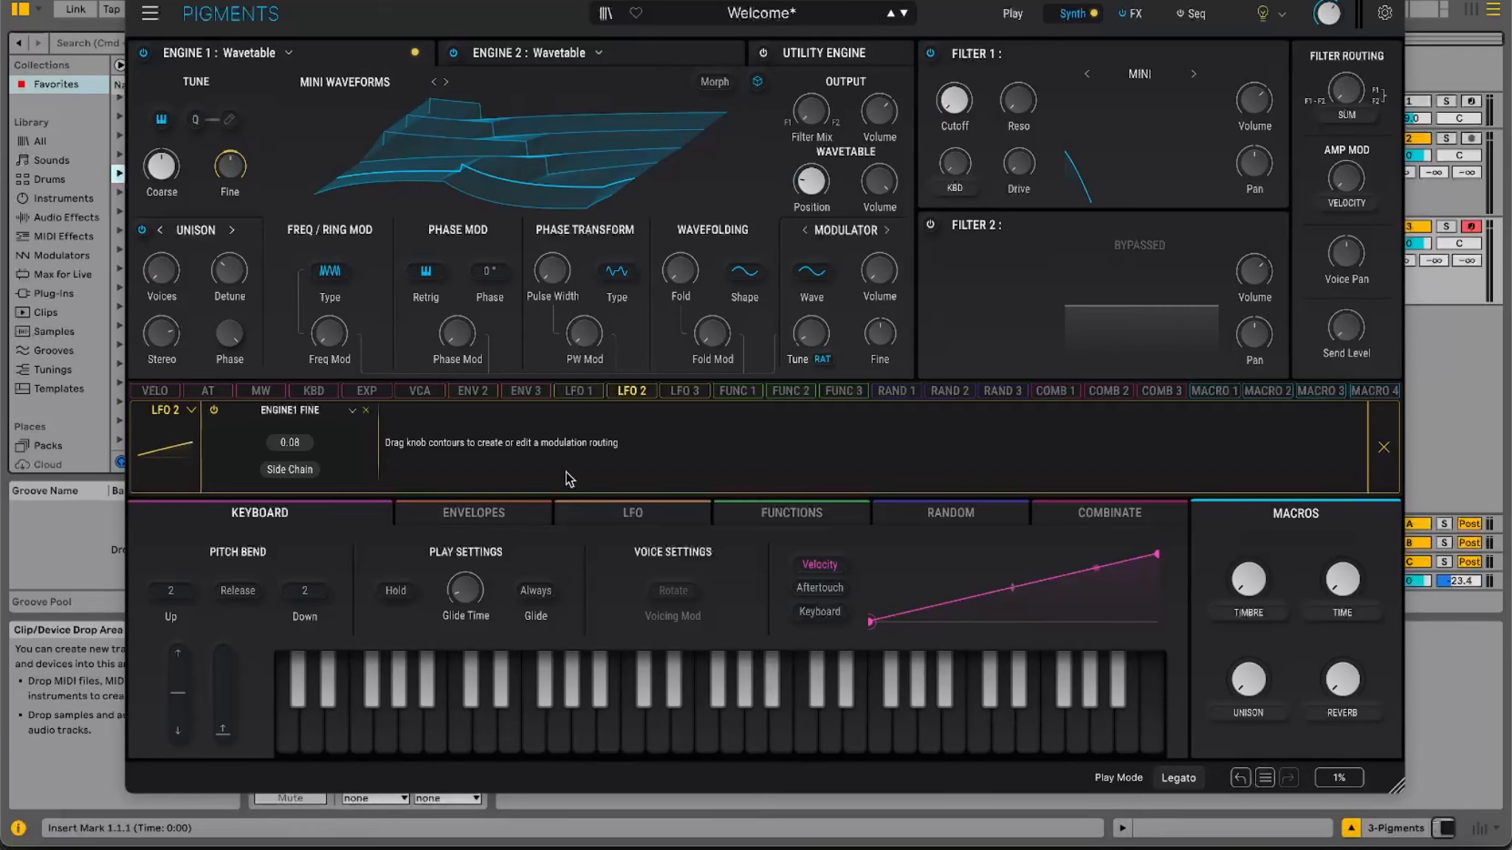
{"action": "left_click", "coordinate": [656, 514]}
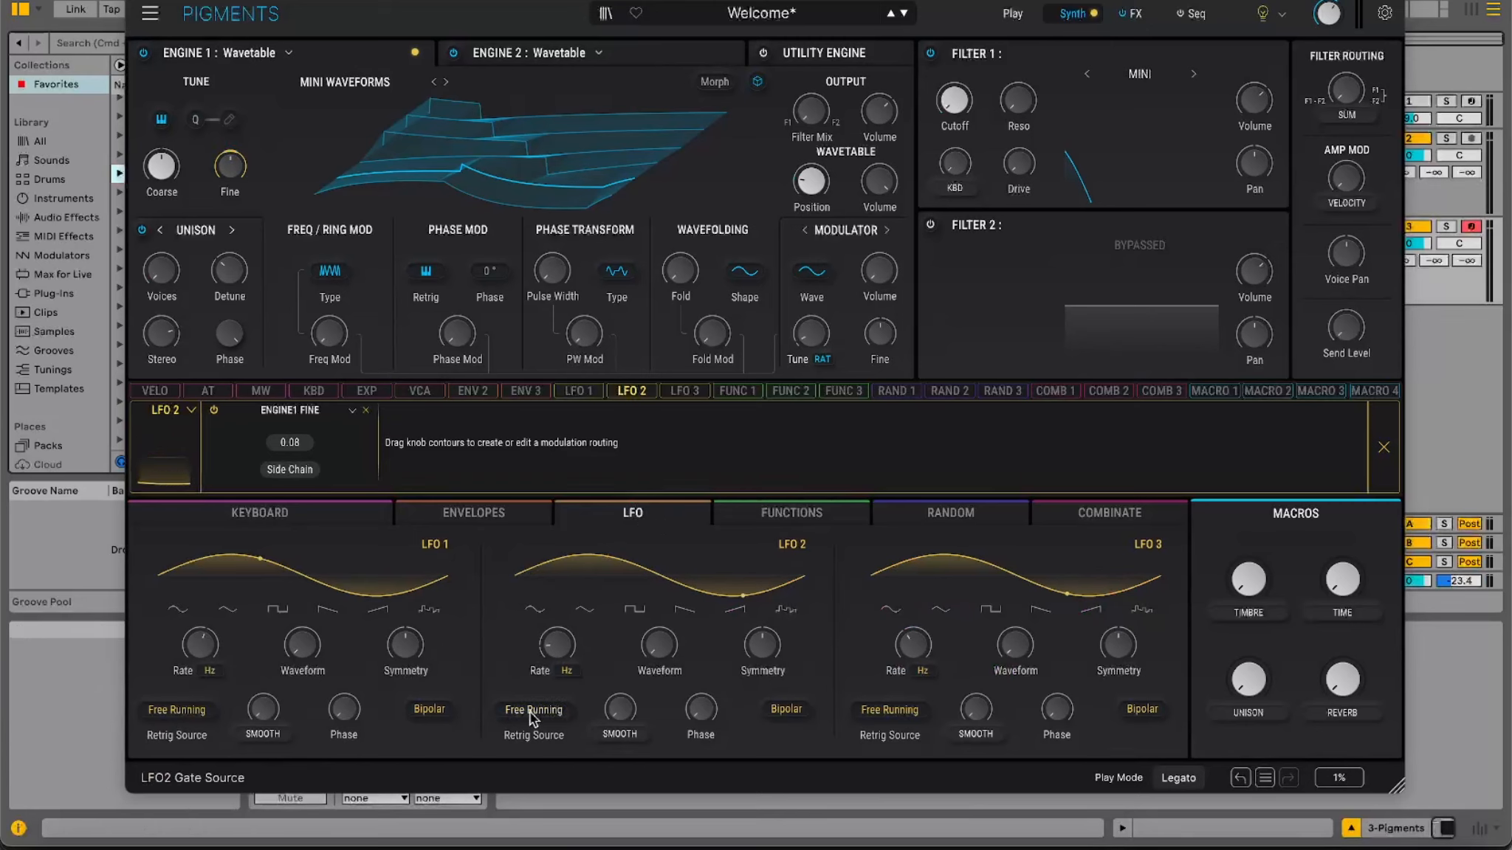
{"action": "left_click_drag", "start_coordinate": [558, 644], "coordinate": [558, 653]}
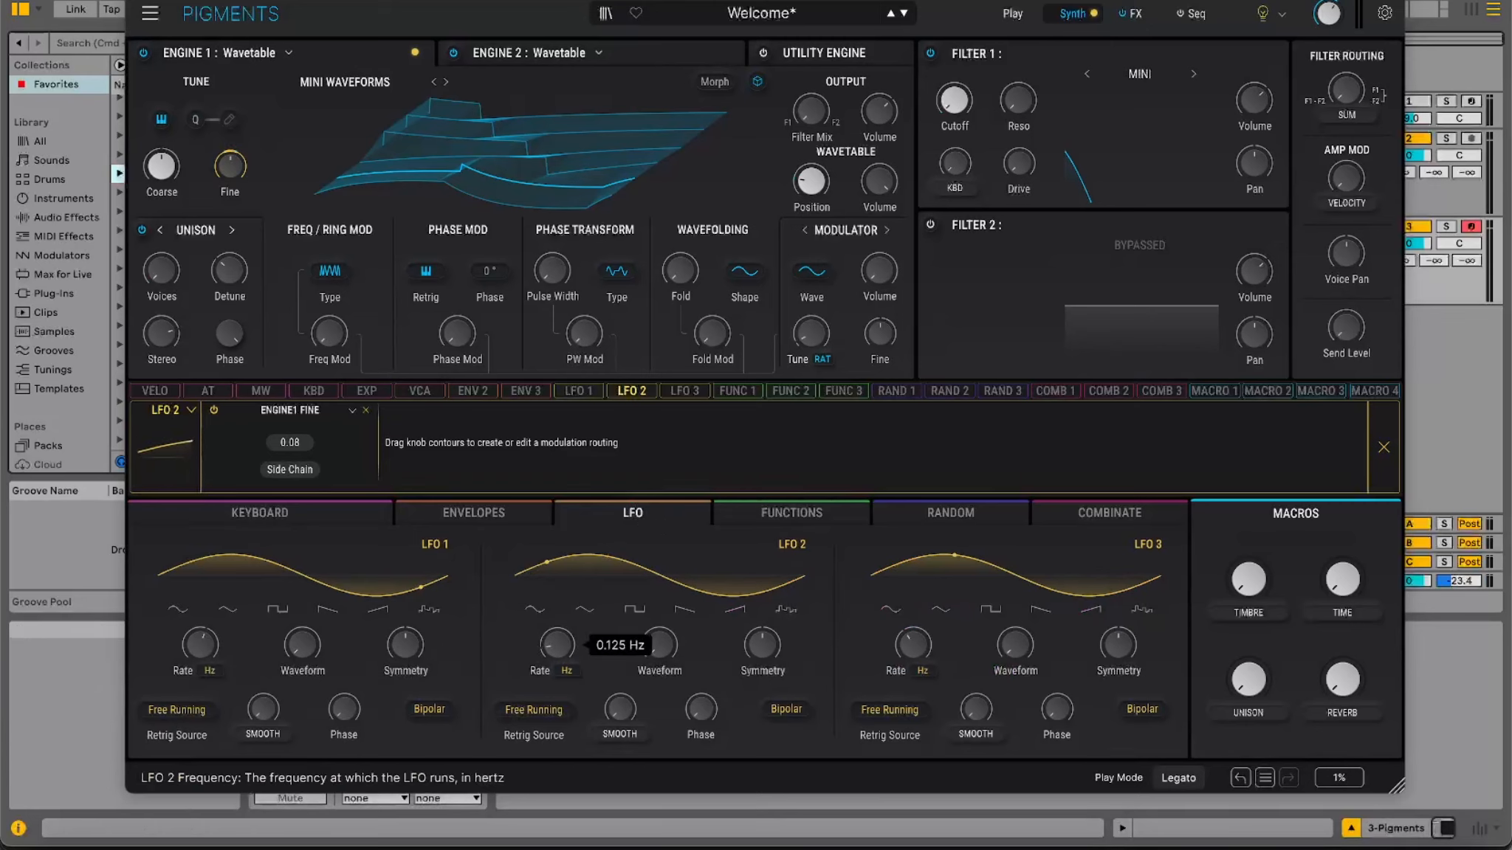